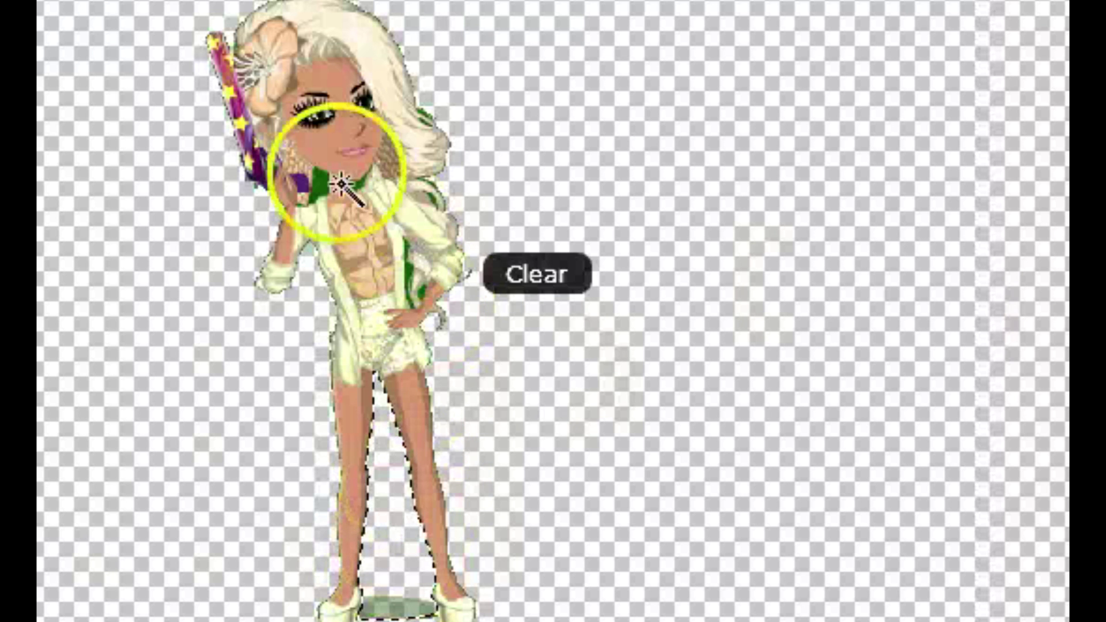
- Clear the leftover green patches beside the character's neck and along the inner edge of the jacket with the Wand tool
{"action": "left_click", "coordinate": [350, 200]}
{"action": "key", "text": "Delete"}
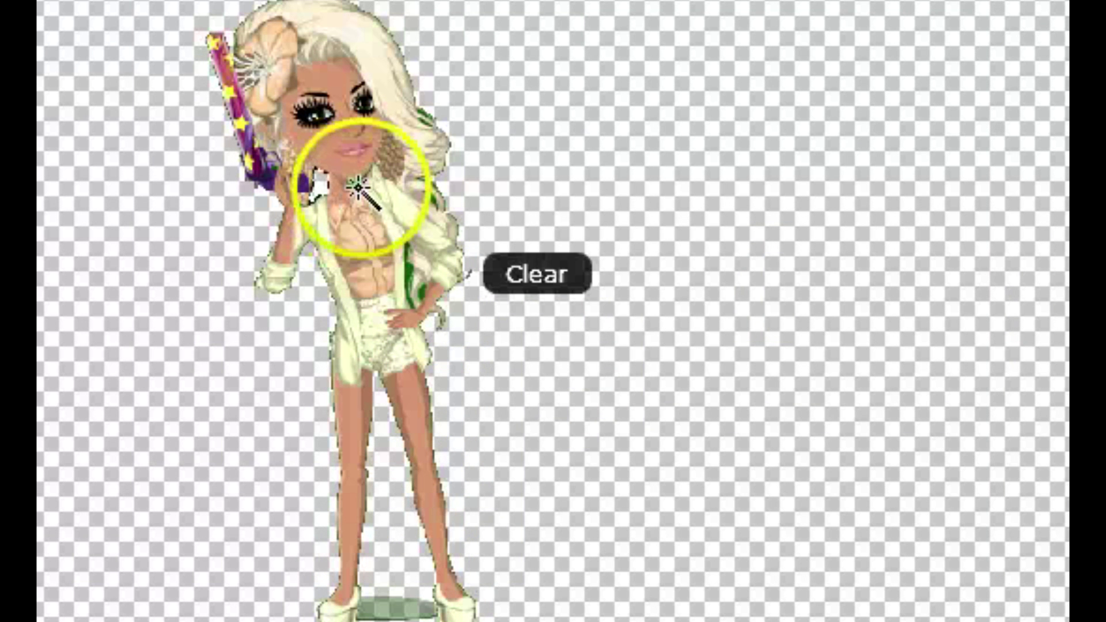
{"action": "key", "text": "z"}
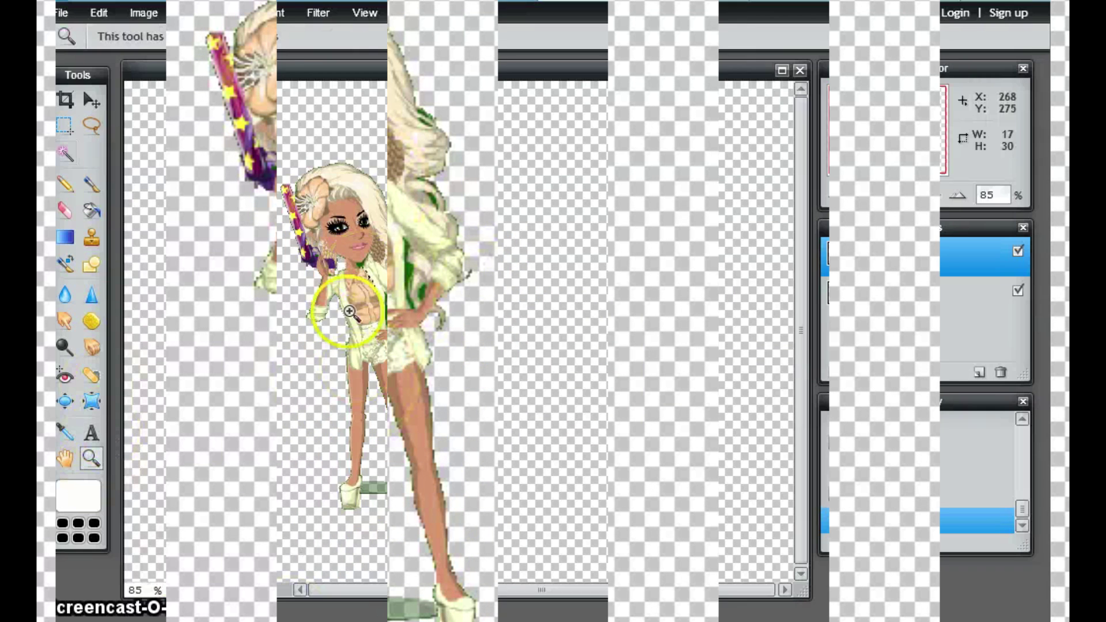
{"action": "left_click", "coordinate": [396, 321]}
{"action": "left_click", "coordinate": [388, 301]}
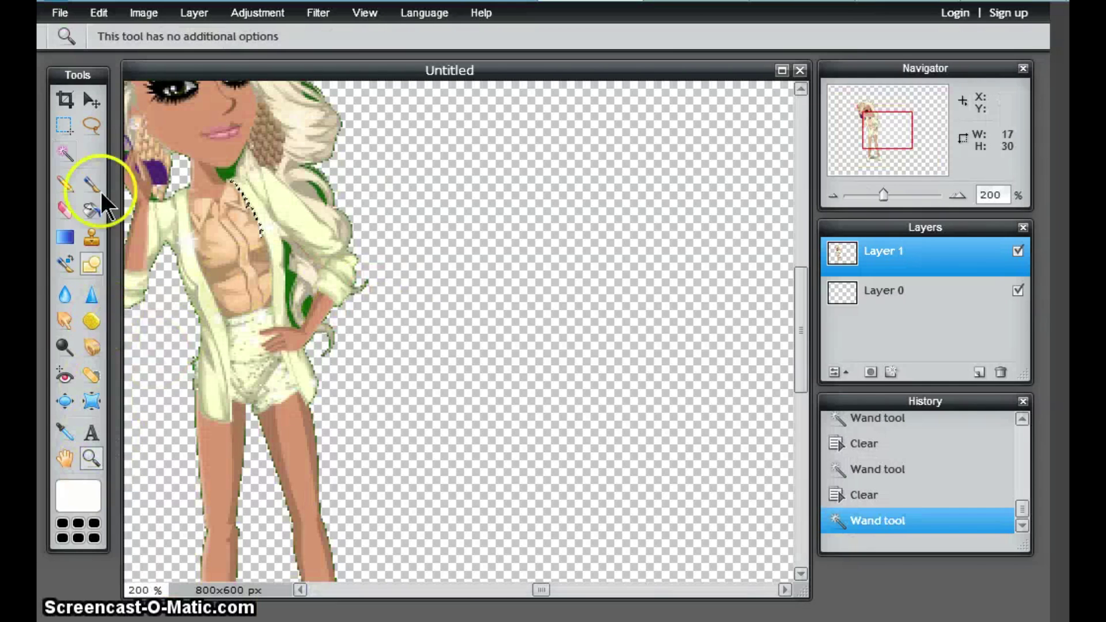
{"action": "left_click", "coordinate": [65, 154]}
{"action": "left_click", "coordinate": [291, 281]}
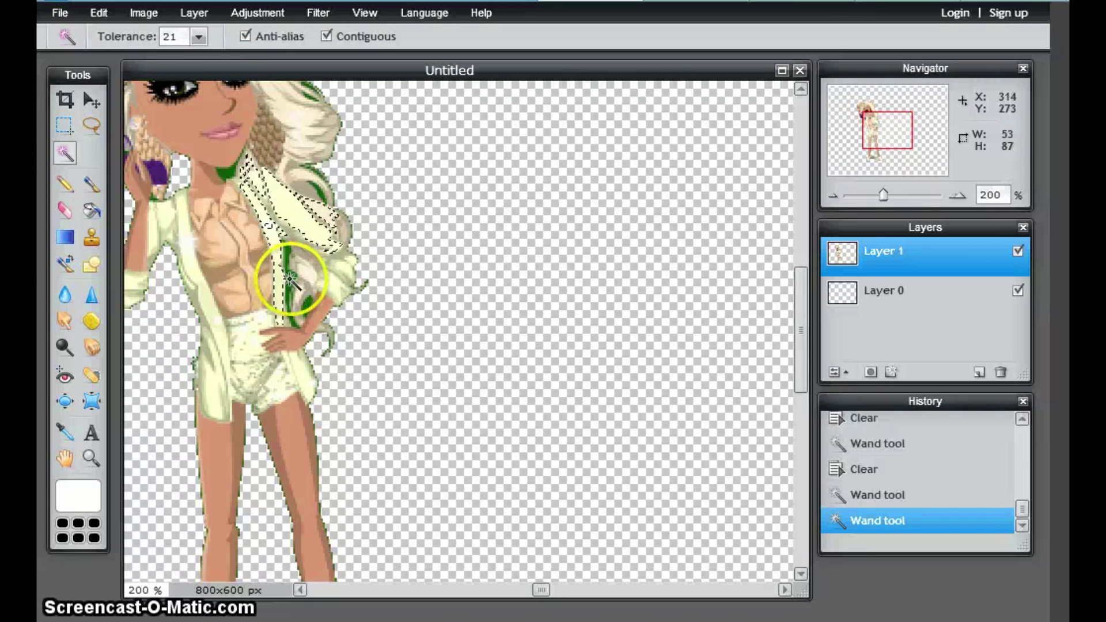
{"action": "left_click", "coordinate": [291, 288]}
{"action": "key", "text": "Delete"}
- Clear the leftover green patches above the hand on the hip, under the chin and inside the lower hair curl
{"action": "left_click", "coordinate": [311, 316]}
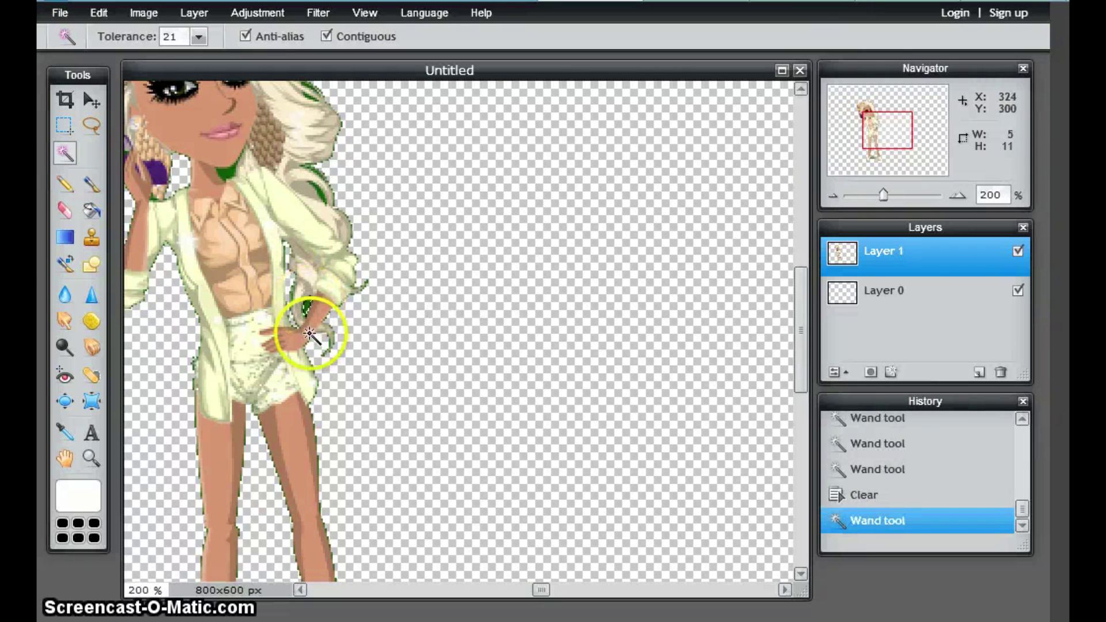
{"action": "key", "text": "Delete"}
{"action": "left_click", "coordinate": [229, 172]}
{"action": "key", "text": "Delete"}
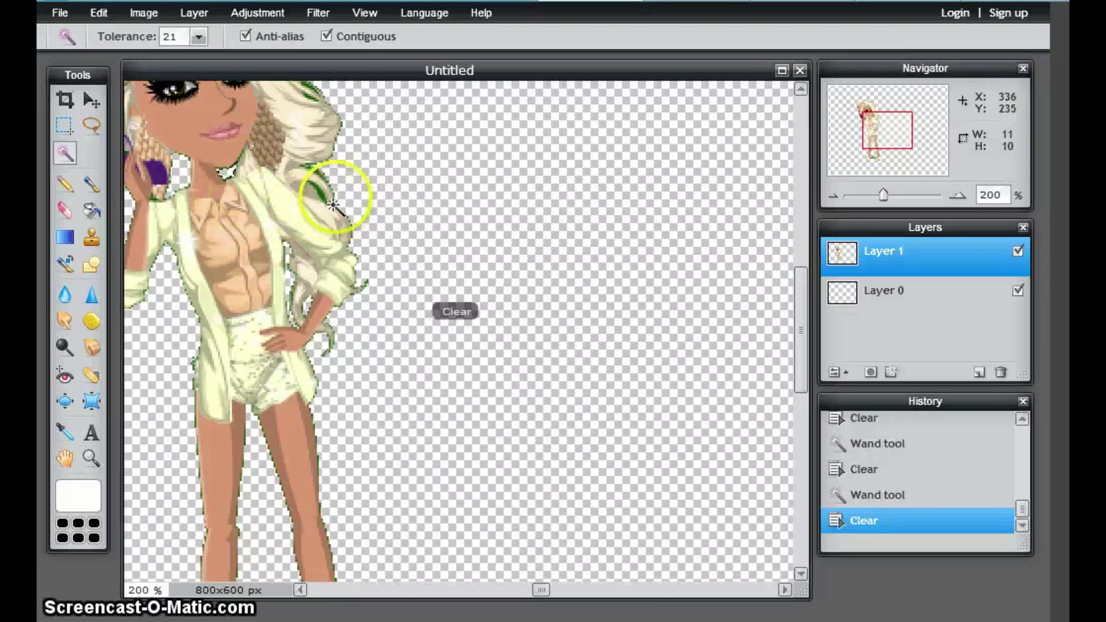
{"action": "left_click", "coordinate": [317, 198]}
{"action": "key", "text": "Delete"}
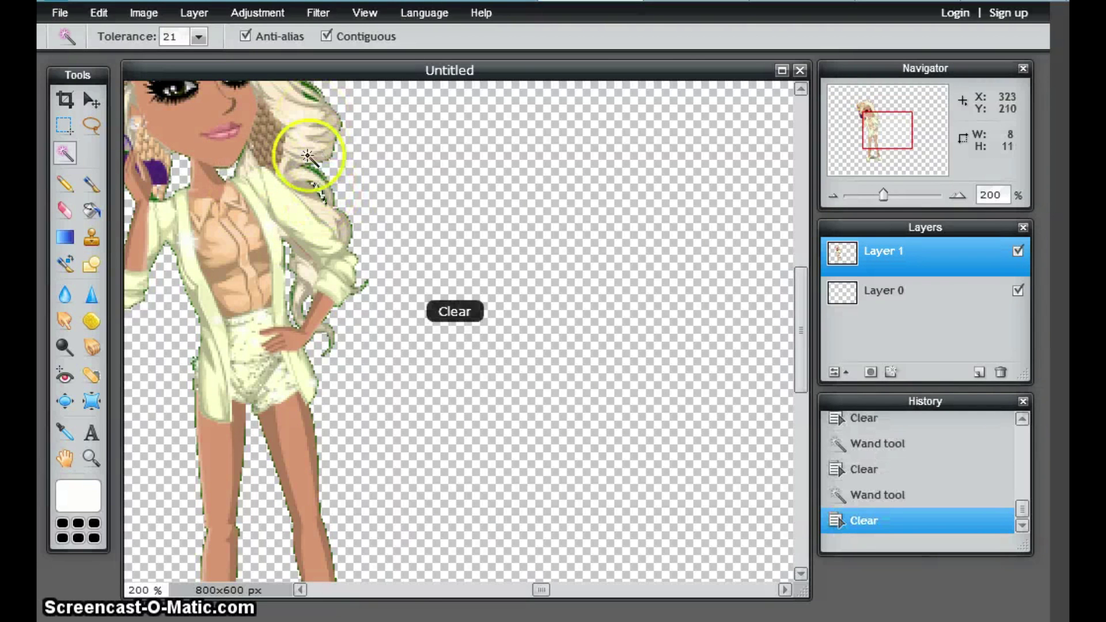
- Clear the green remnants along the outer edge of the hair beside the face
{"action": "left_click_drag", "start_coordinate": [806, 329], "coordinate": [798, 218]}
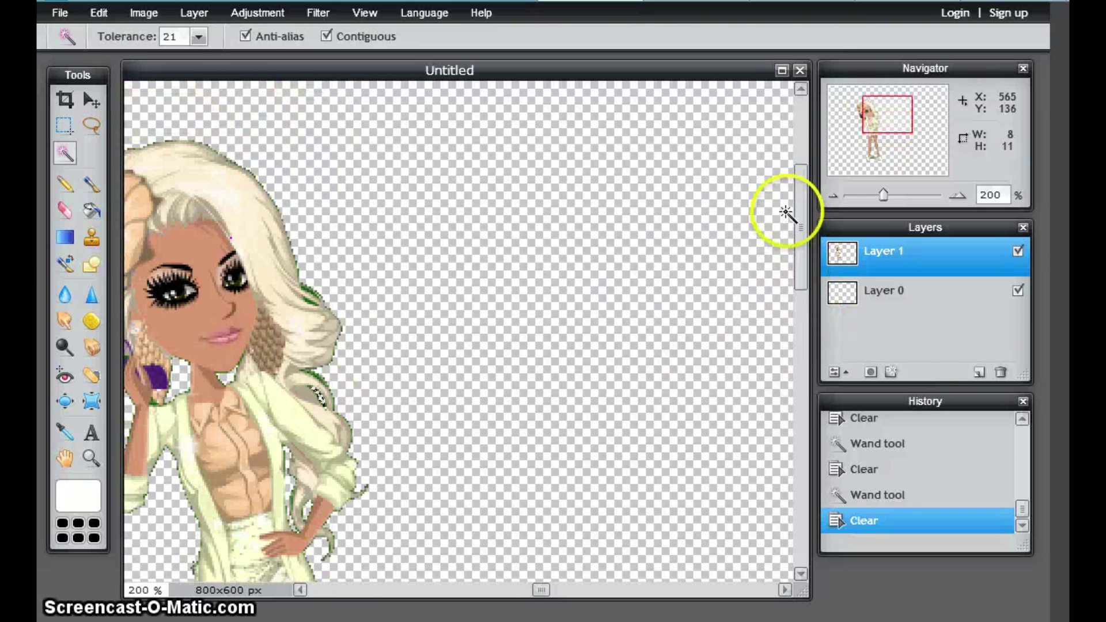
{"action": "left_click", "coordinate": [308, 287]}
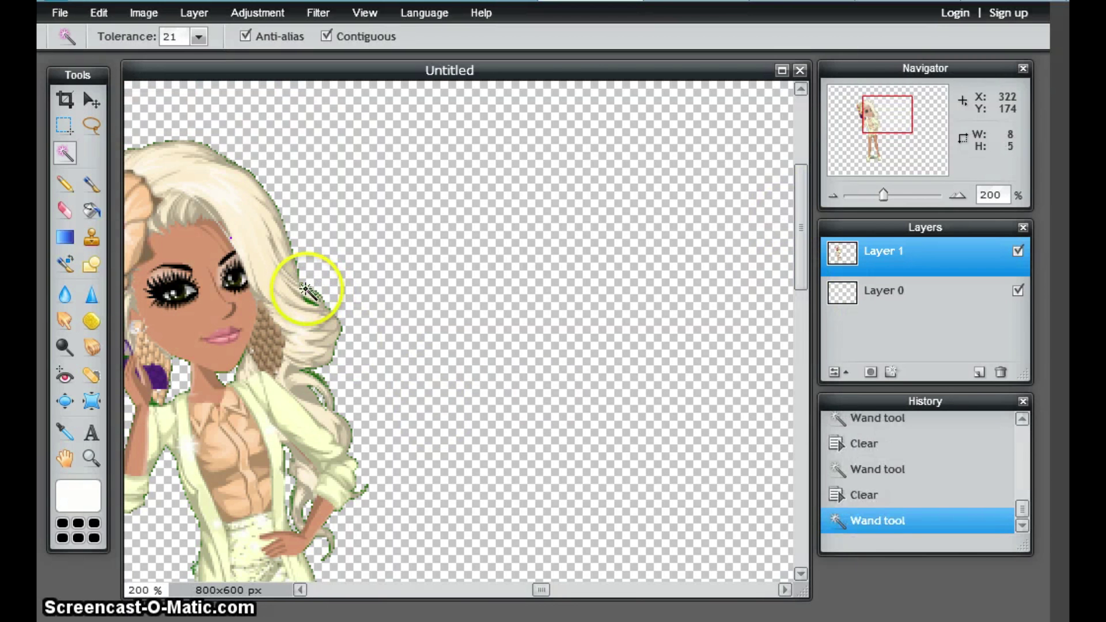
{"action": "key", "text": "Delete"}
{"action": "left_click", "coordinate": [329, 317]}
{"action": "key", "text": "Delete"}
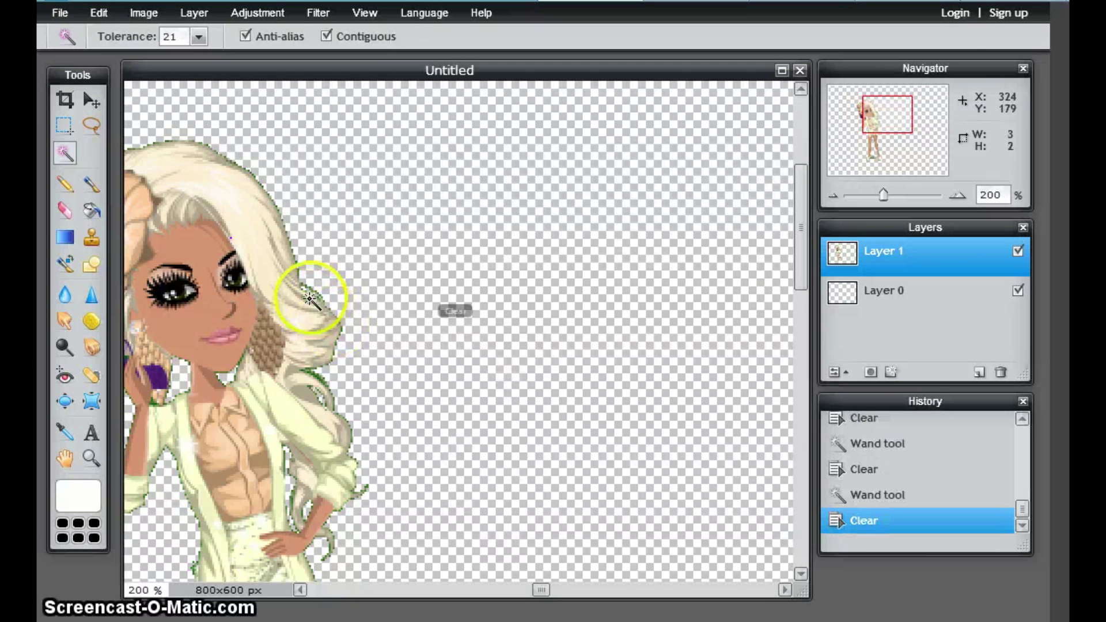
{"action": "left_click", "coordinate": [329, 314]}
{"action": "key", "text": "Delete"}
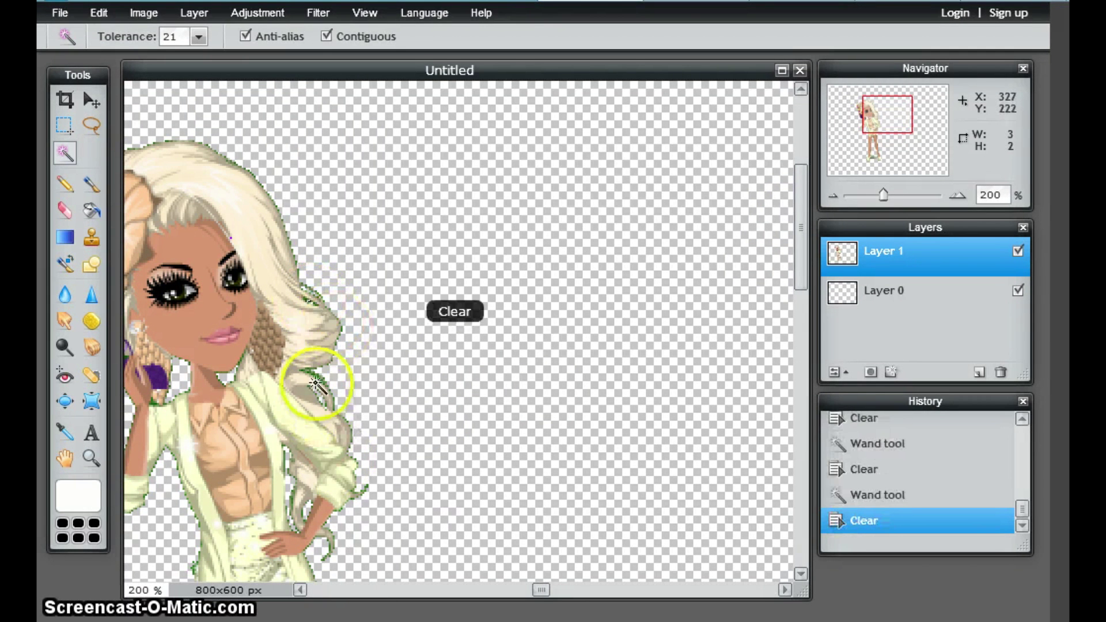
- Clear the small green remnant between the raised hand and the jacket shoulder
{"action": "left_click_drag", "start_coordinate": [539, 590], "coordinate": [413, 582]}
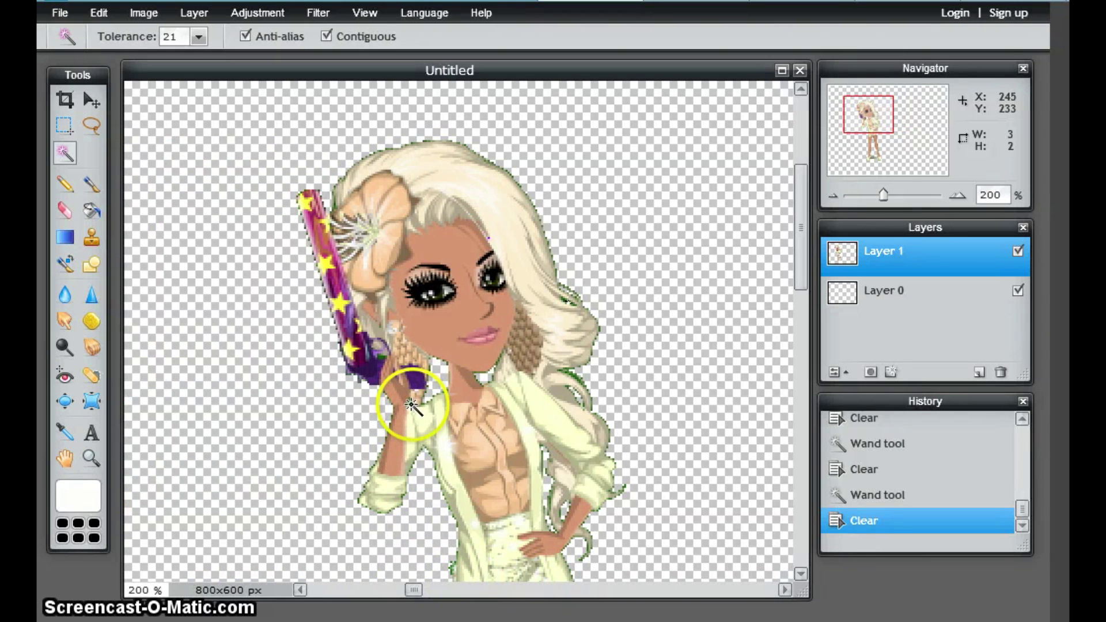
{"action": "left_click", "coordinate": [416, 412]}
{"action": "left_click", "coordinate": [409, 398]}
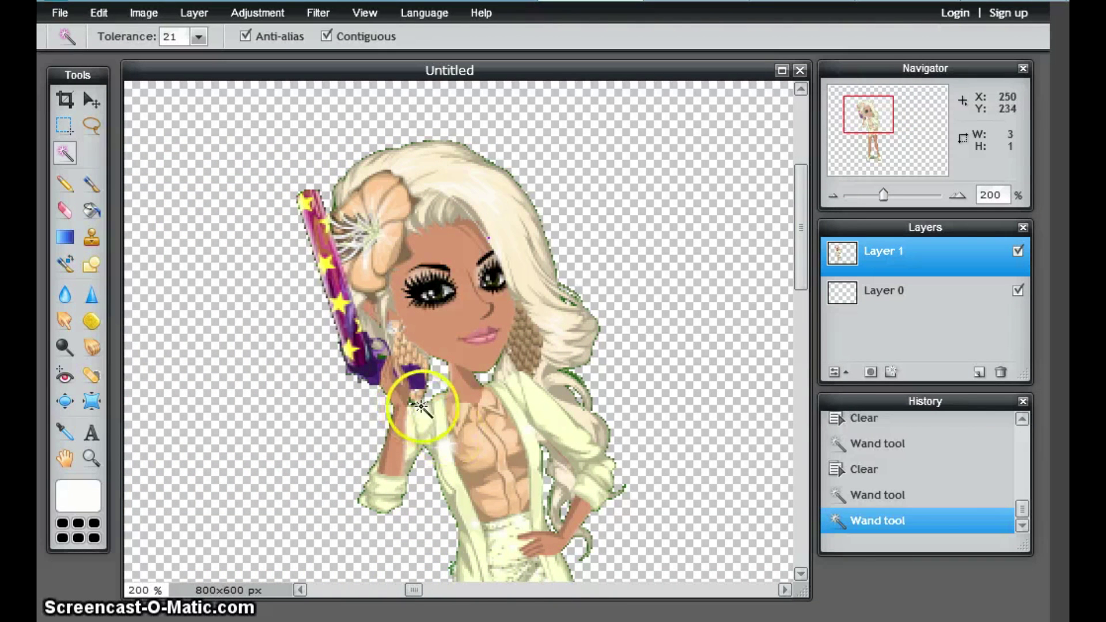
{"action": "key", "text": "Delete"}
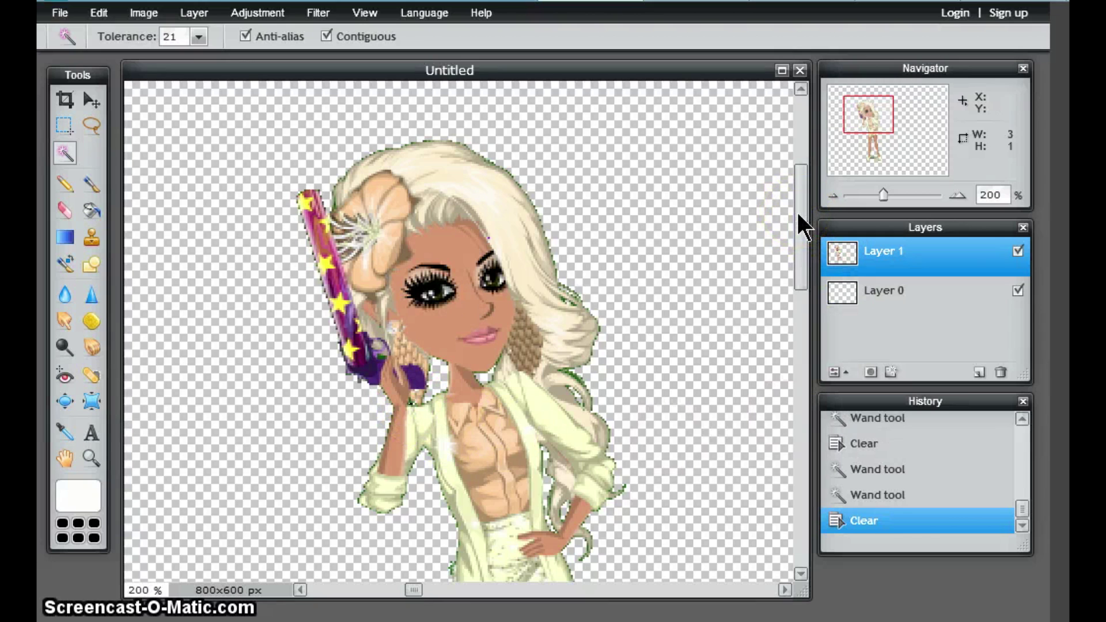
- Remove the green floor shadow between the shoes, including its thin leftover edge line, using Wand and Lasso selections
{"action": "left_click_drag", "start_coordinate": [790, 260], "coordinate": [785, 418]}
{"action": "left_click", "coordinate": [544, 498]}
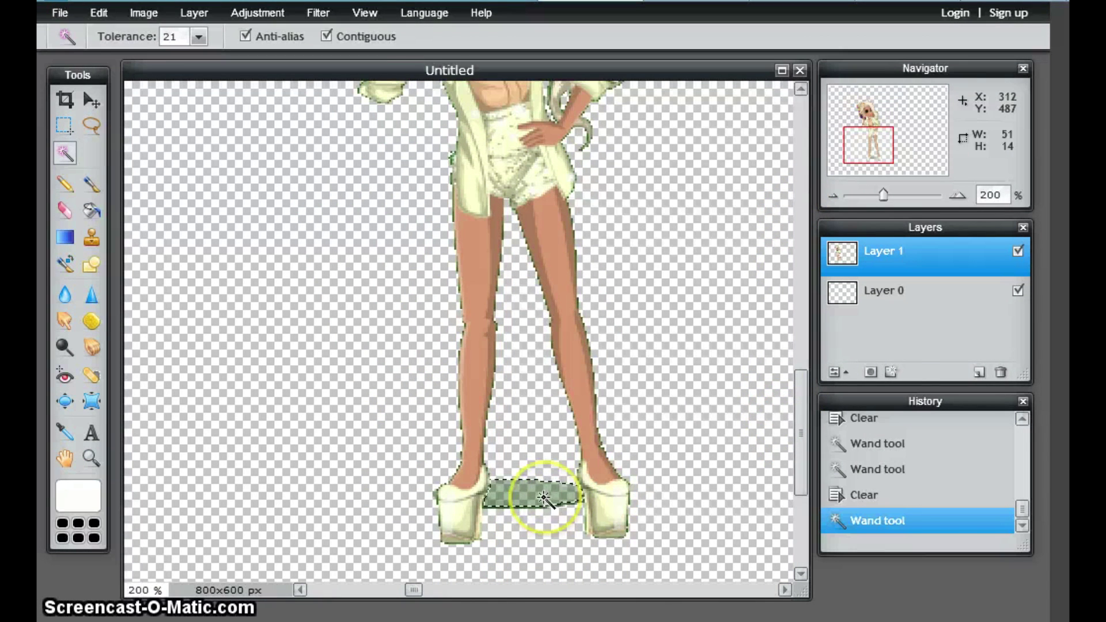
{"action": "key", "text": "Delete"}
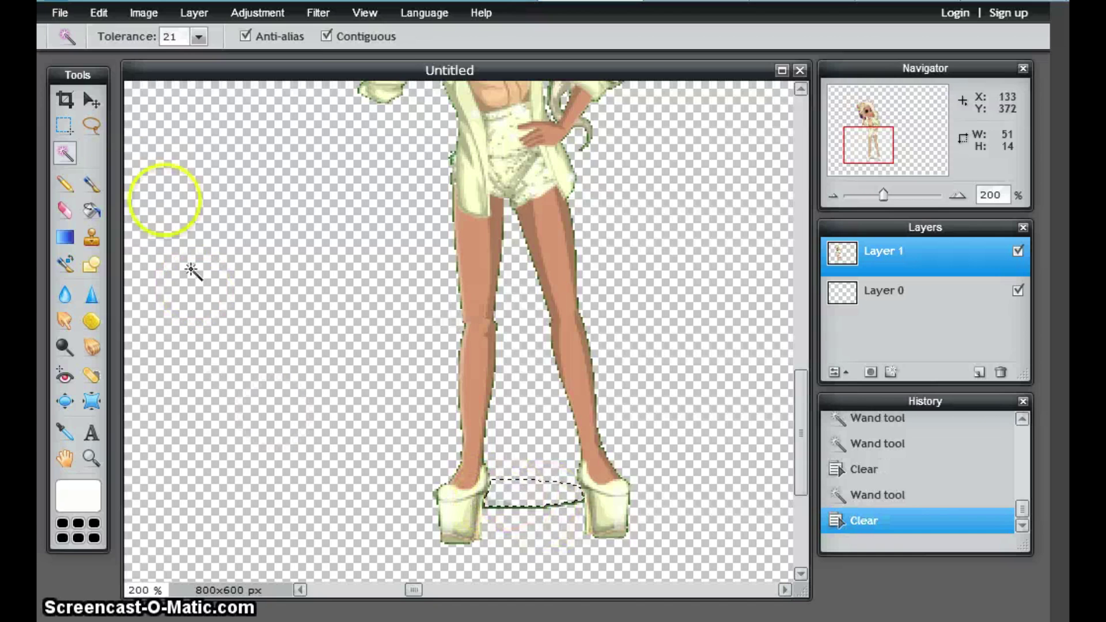
{"action": "left_click", "coordinate": [65, 210]}
{"action": "left_click", "coordinate": [91, 125]}
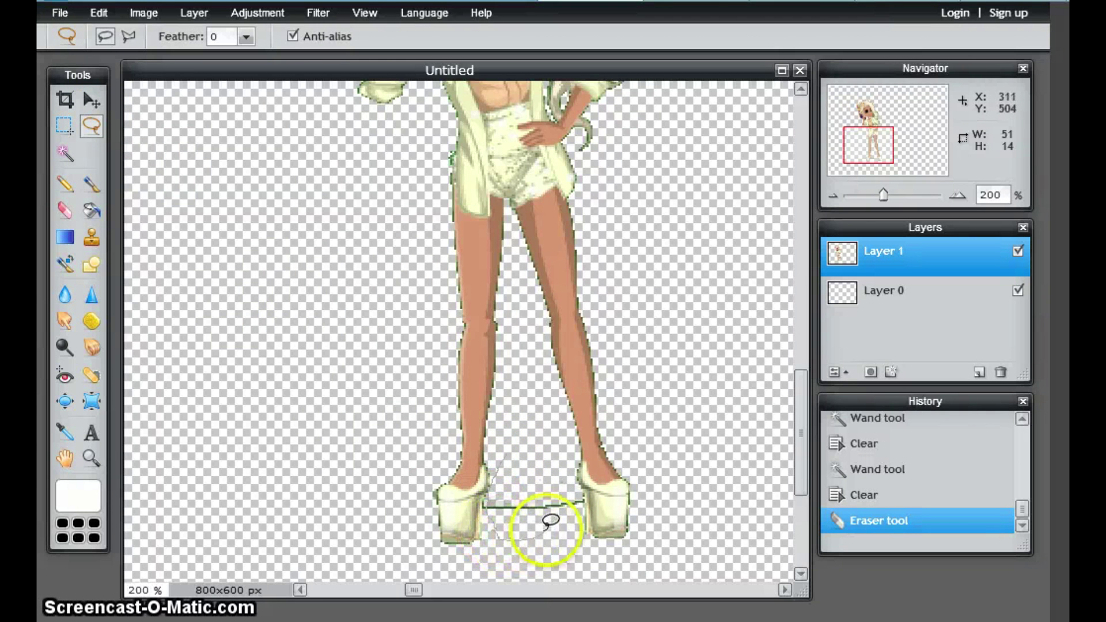
{"action": "mouse_move", "coordinate": [569, 510]}
{"action": "left_mouse_down"}
{"action": "mouse_move", "coordinate": [583, 508]}
{"action": "mouse_move", "coordinate": [533, 440]}
{"action": "mouse_move", "coordinate": [506, 444]}
{"action": "left_mouse_up"}
{"action": "key", "text": "Delete"}
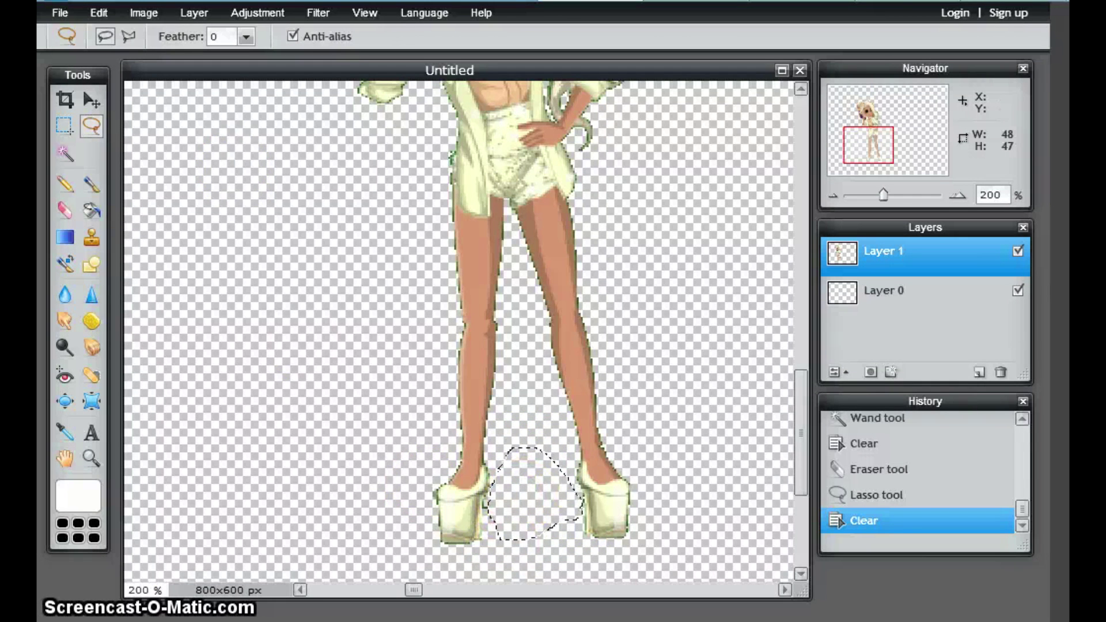
- Add an Outer glow layer style to Layer 1 and set its color to black
{"action": "key", "text": "ctrl+0"}
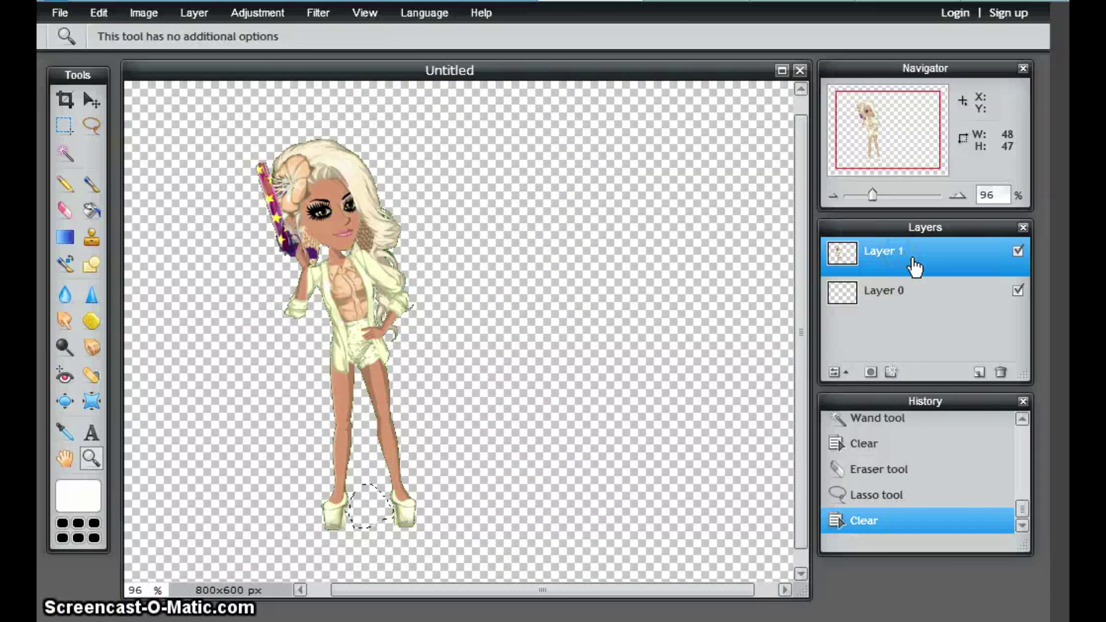
{"action": "right_click", "coordinate": [914, 262]}
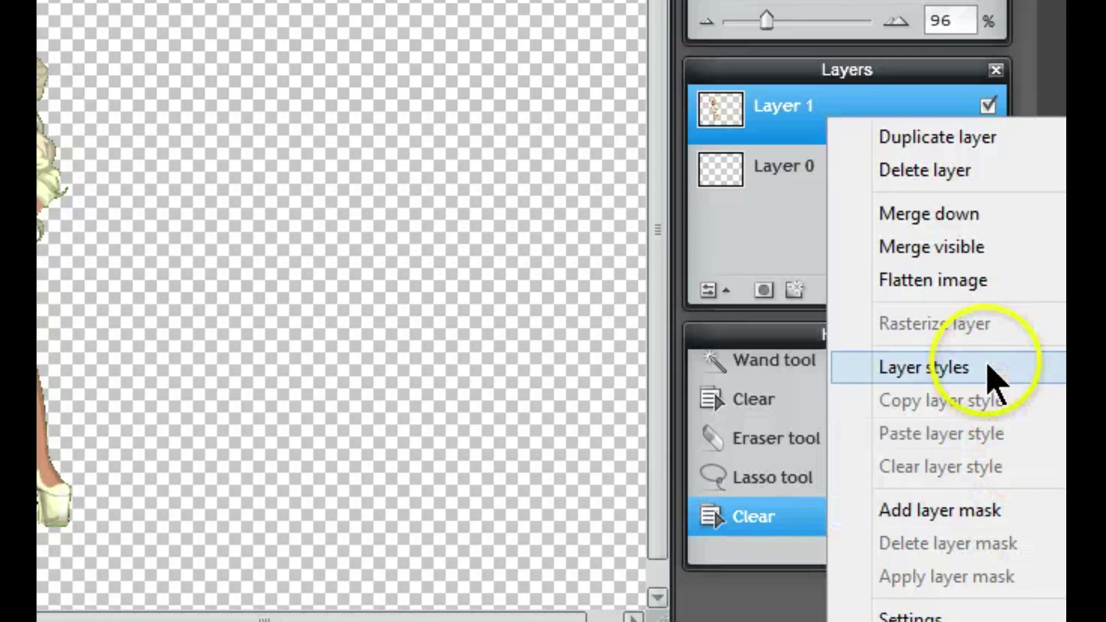
{"action": "left_click", "coordinate": [992, 380]}
{"action": "left_click", "coordinate": [348, 207]}
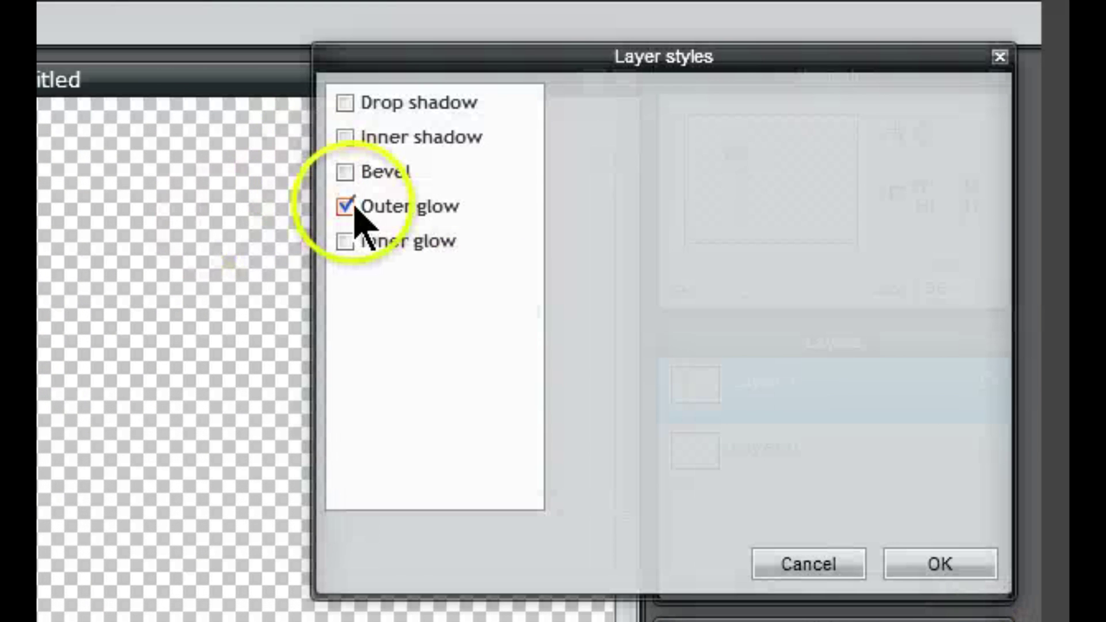
{"action": "left_click", "coordinate": [446, 208]}
{"action": "left_click", "coordinate": [774, 264]}
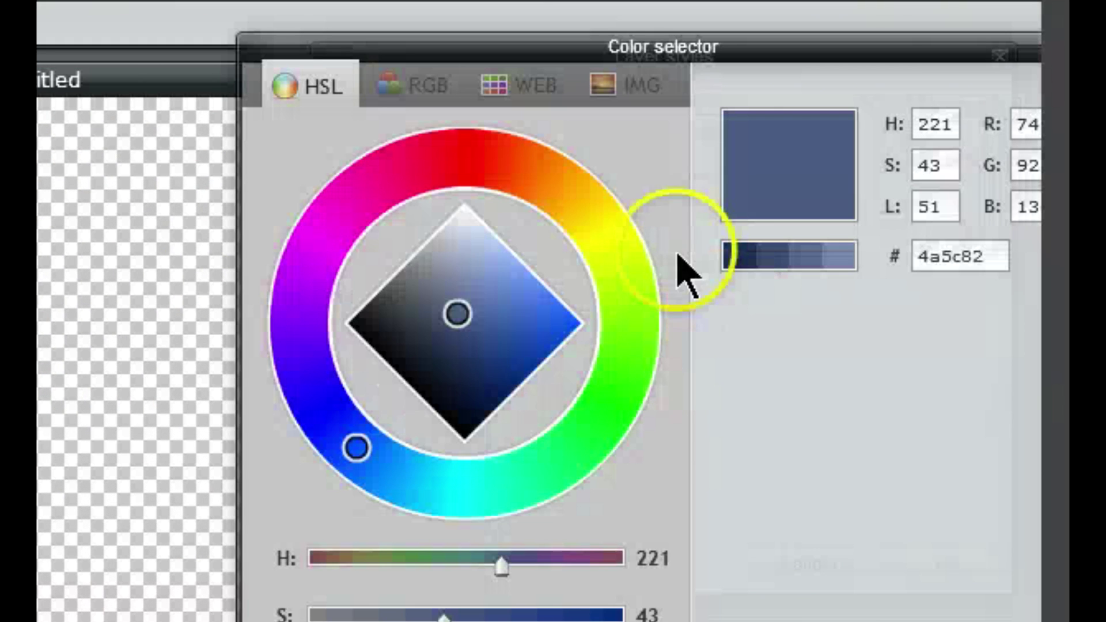
{"action": "left_click", "coordinate": [353, 323]}
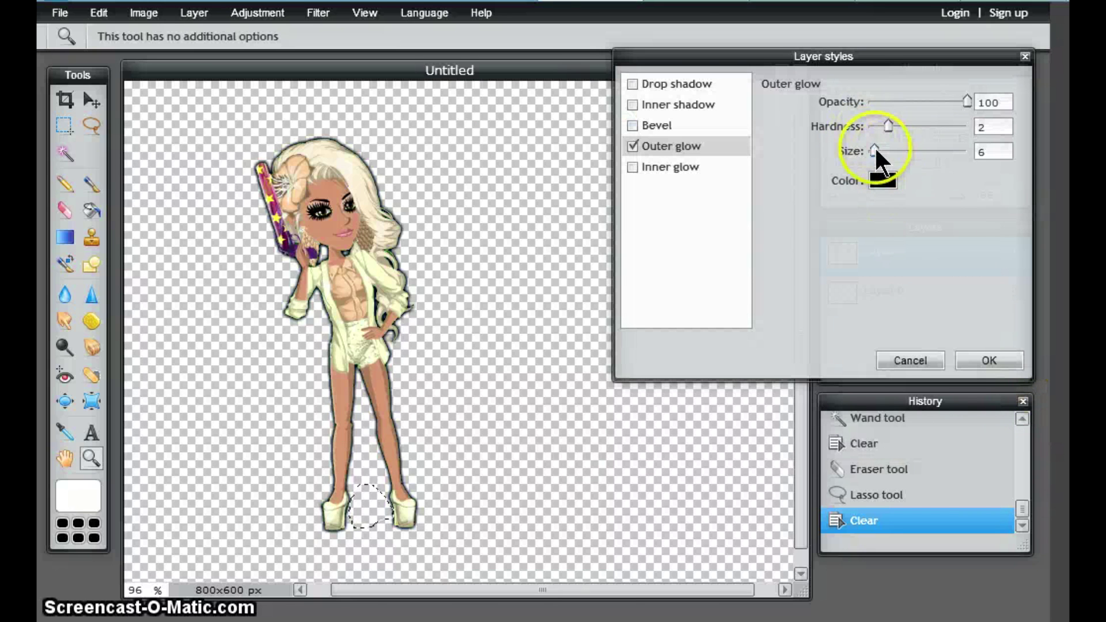
- Set the outer glow's hardness to 4 and size to 18, and apply the layer style
{"action": "left_click_drag", "start_coordinate": [875, 149], "coordinate": [988, 109]}
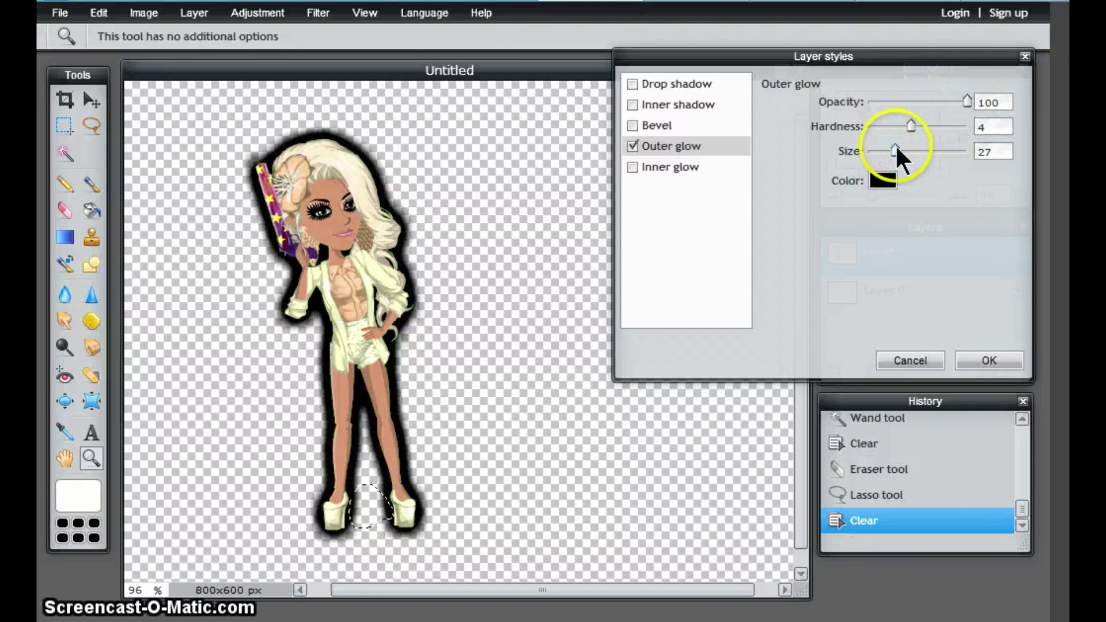
{"action": "left_click_drag", "start_coordinate": [896, 151], "coordinate": [887, 151]}
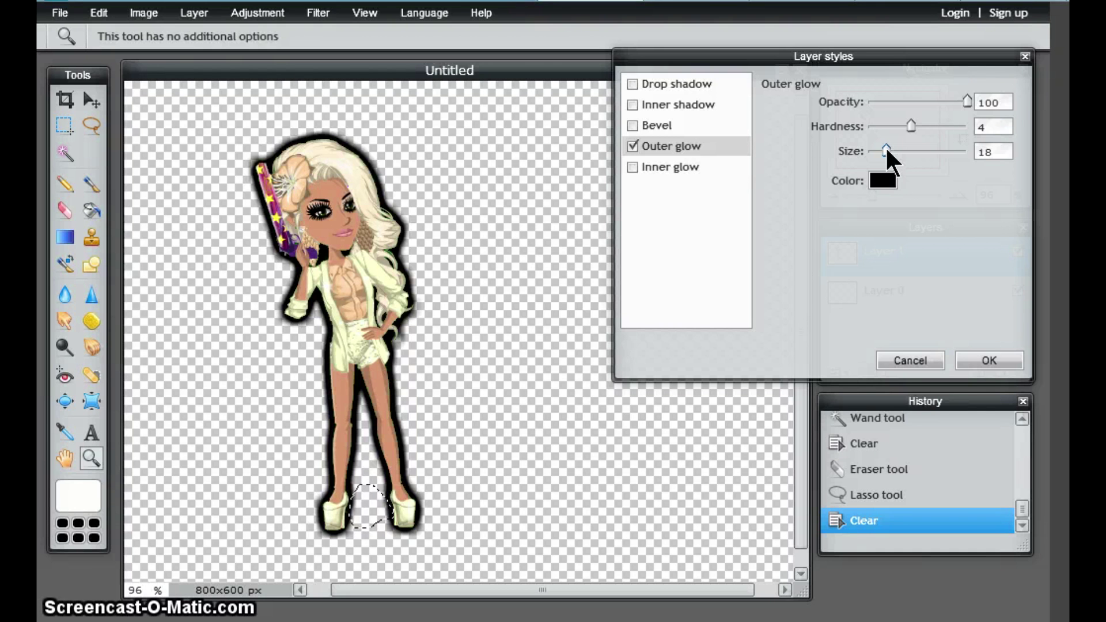
{"action": "left_click", "coordinate": [992, 362]}
- Open the green-background picture of the character holding the cat handbag as a new layer
{"action": "left_click", "coordinate": [141, 14]}
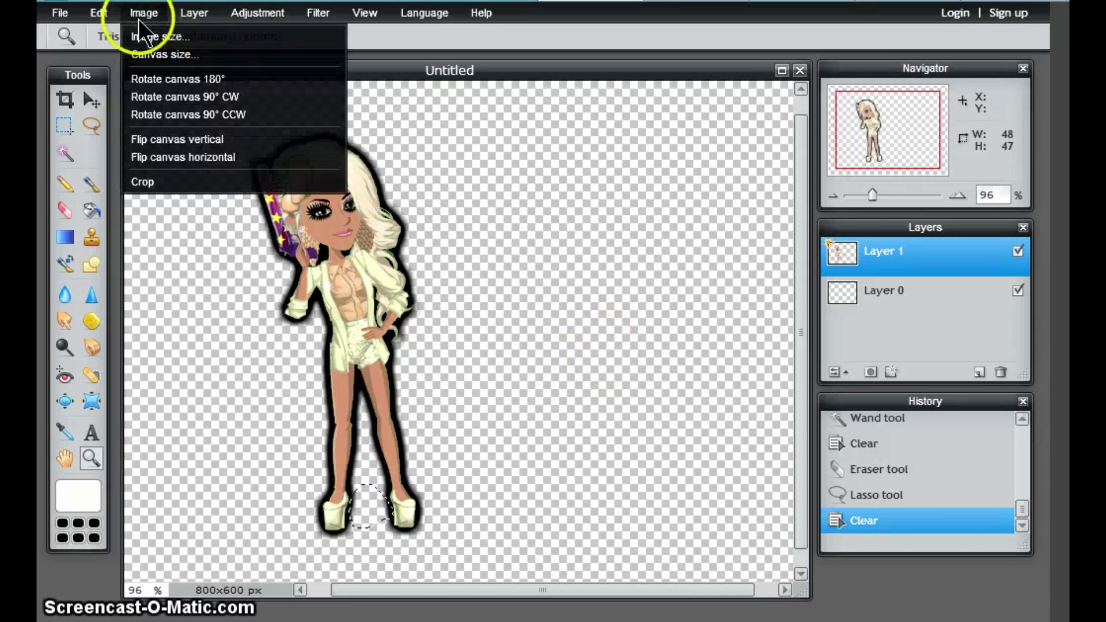
{"action": "mouse_move", "coordinate": [199, 14]}
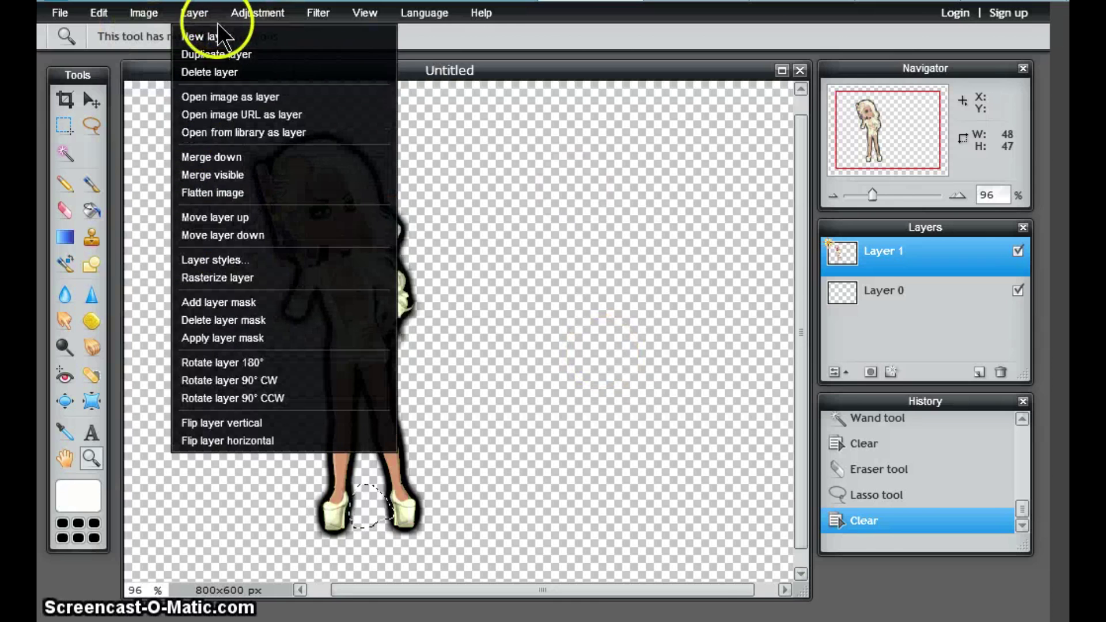
{"action": "left_click", "coordinate": [231, 97]}
{"action": "left_click_drag", "start_coordinate": [693, 158], "coordinate": [696, 210]}
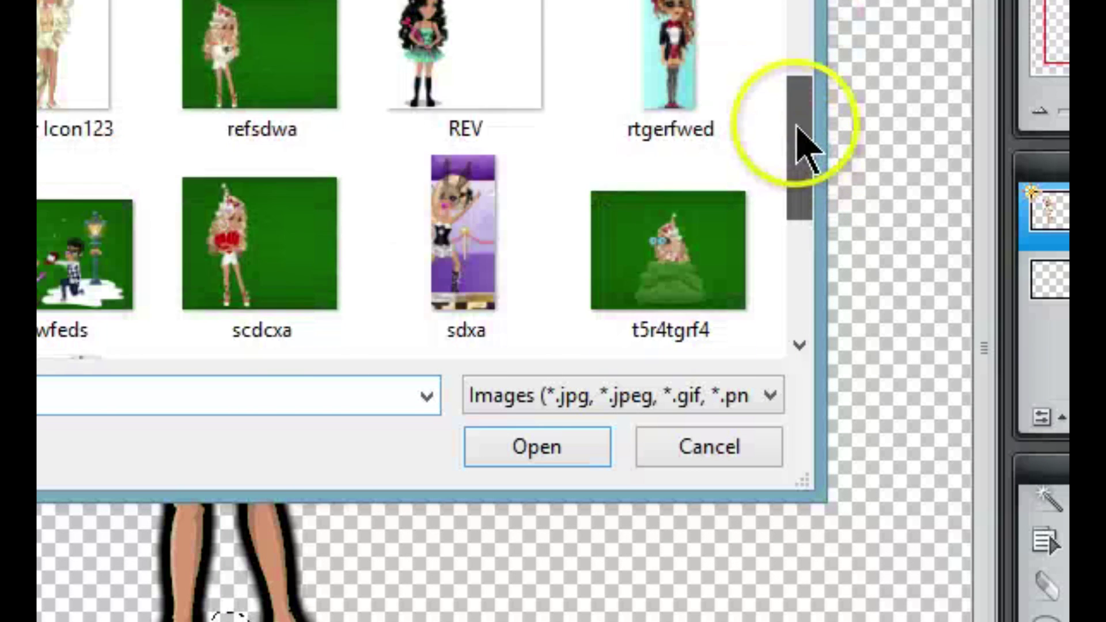
{"action": "left_click_drag", "start_coordinate": [807, 150], "coordinate": [802, 81]}
{"action": "left_click", "coordinate": [716, 54]}
{"action": "left_click", "coordinate": [567, 458]}
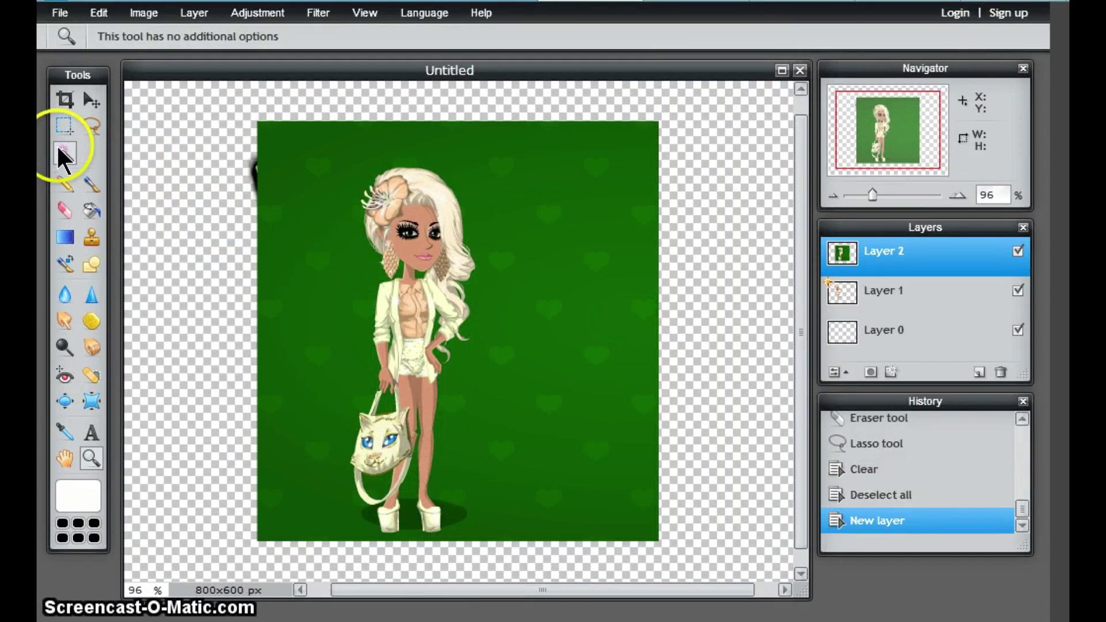
- Clear the green background around the second character and between the legs on Layer 2 with the Wand tool
{"action": "left_click", "coordinate": [63, 152]}
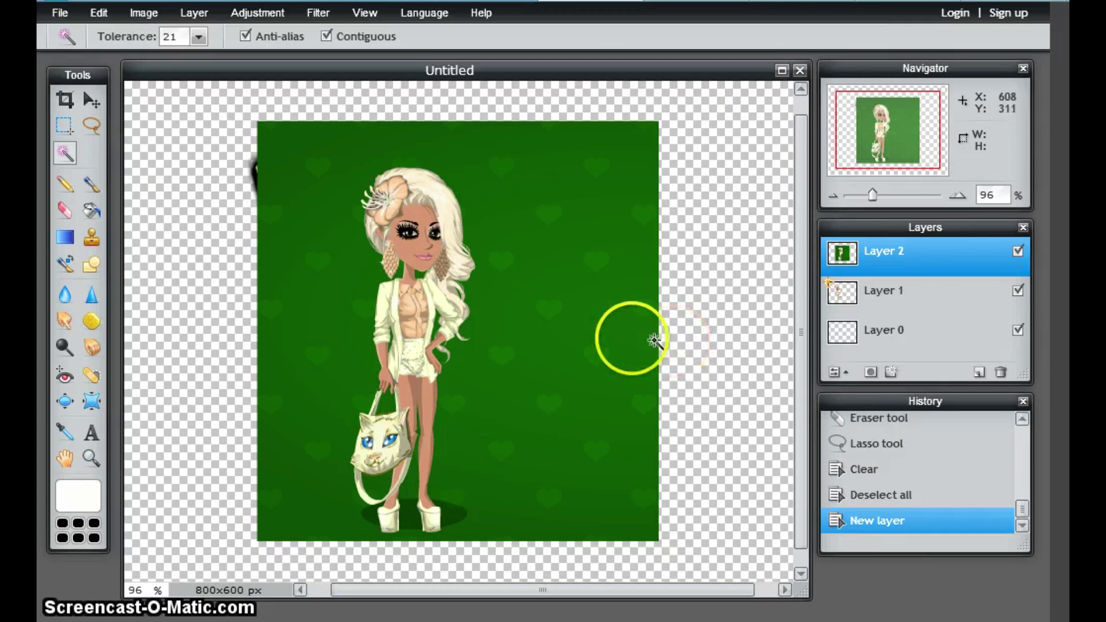
{"action": "left_click", "coordinate": [625, 346]}
{"action": "key", "text": "Delete"}
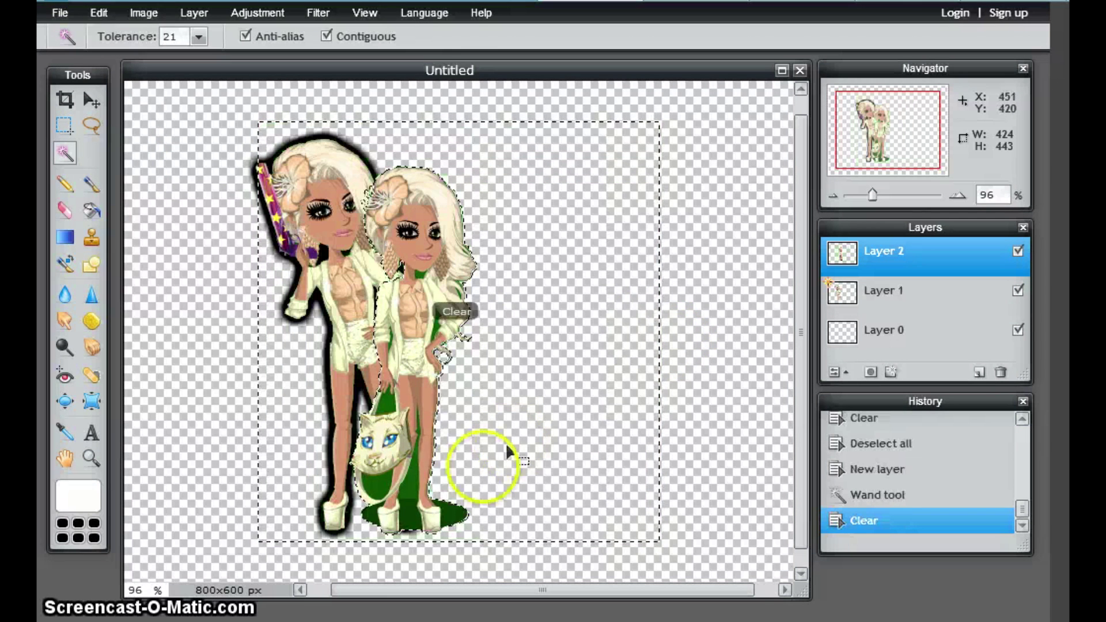
{"action": "left_click", "coordinate": [414, 487]}
{"action": "key", "text": "Delete"}
- Clear the green areas inside the handbag's strap and handle and the floor shadow around the second character's shoes
{"action": "left_click", "coordinate": [381, 490]}
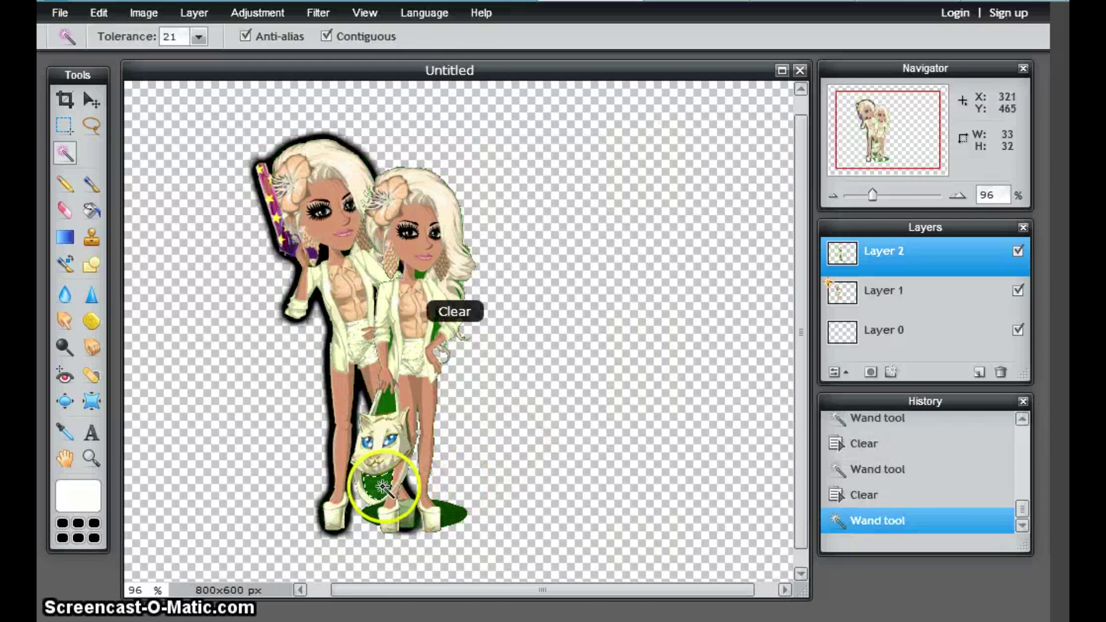
{"action": "key", "text": "Delete"}
{"action": "left_click", "coordinate": [385, 517]}
{"action": "key", "text": "Delete"}
{"action": "left_click", "coordinate": [452, 512]}
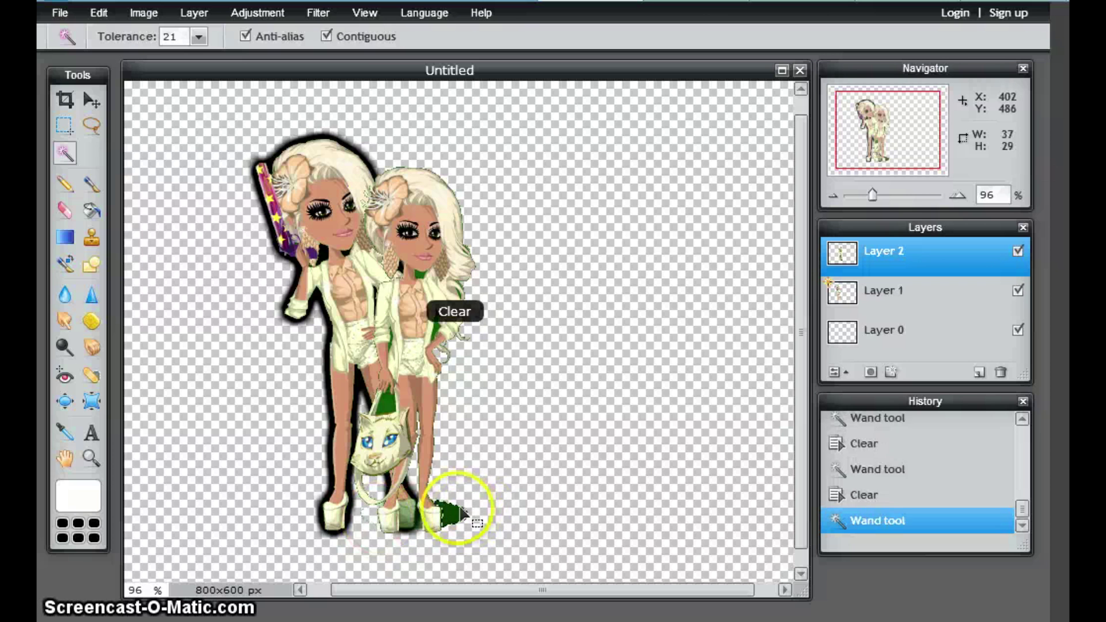
{"action": "key", "text": "Delete"}
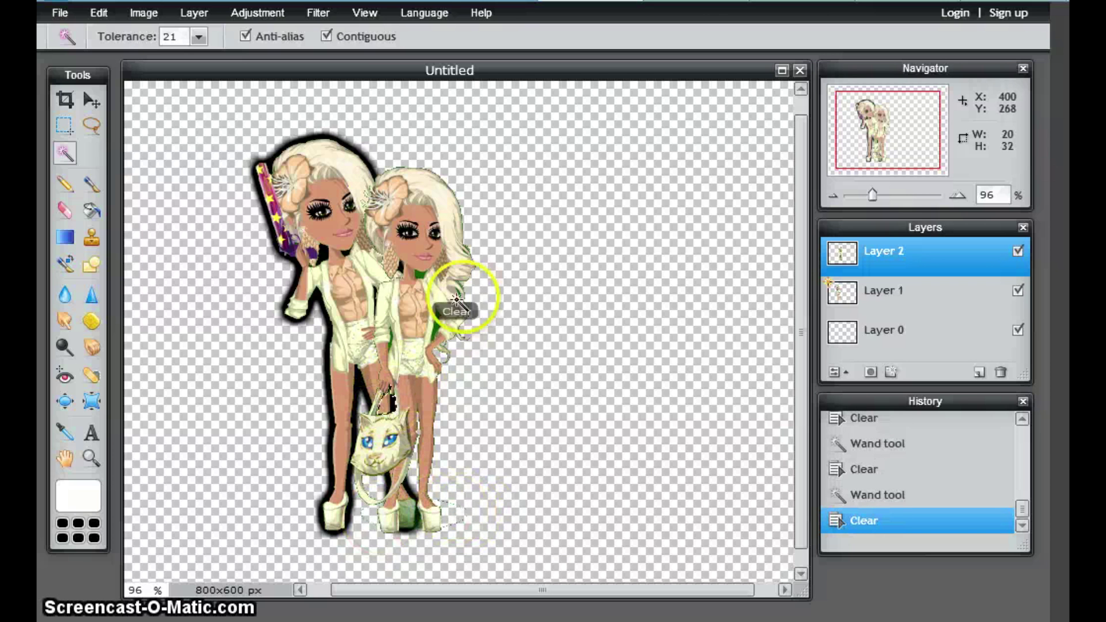
- Move the second character to the right so it stands clear of the first one
{"action": "left_click", "coordinate": [91, 100]}
{"action": "left_click_drag", "start_coordinate": [415, 311], "coordinate": [521, 305]}
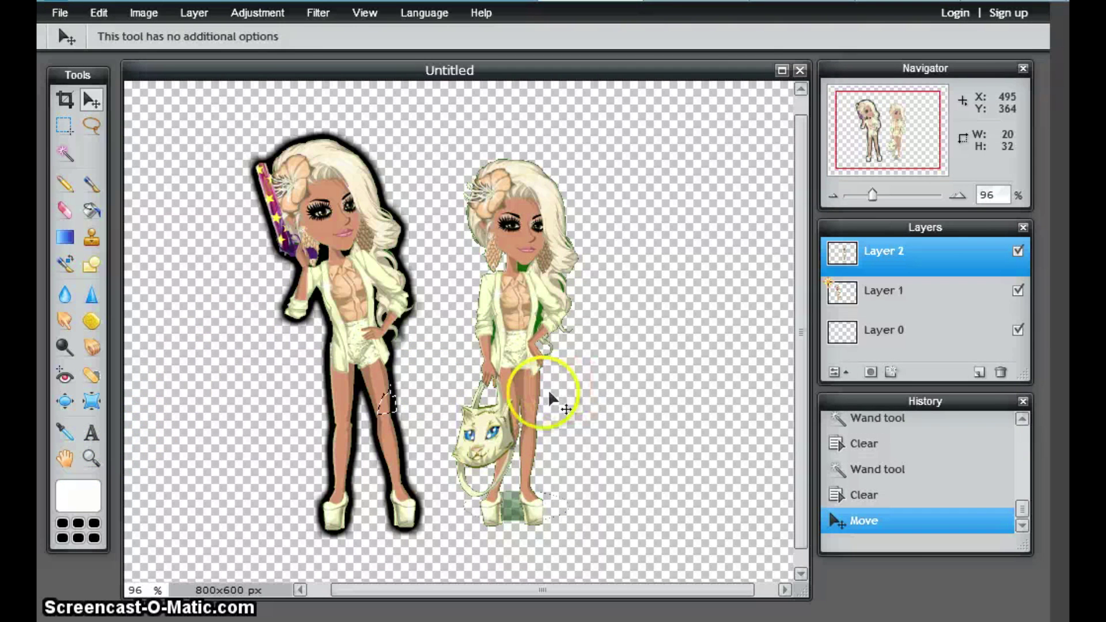
- Clear the green patches beside the second character's neck and inside her bent arm with the Wand tool
{"action": "left_click", "coordinate": [91, 458]}
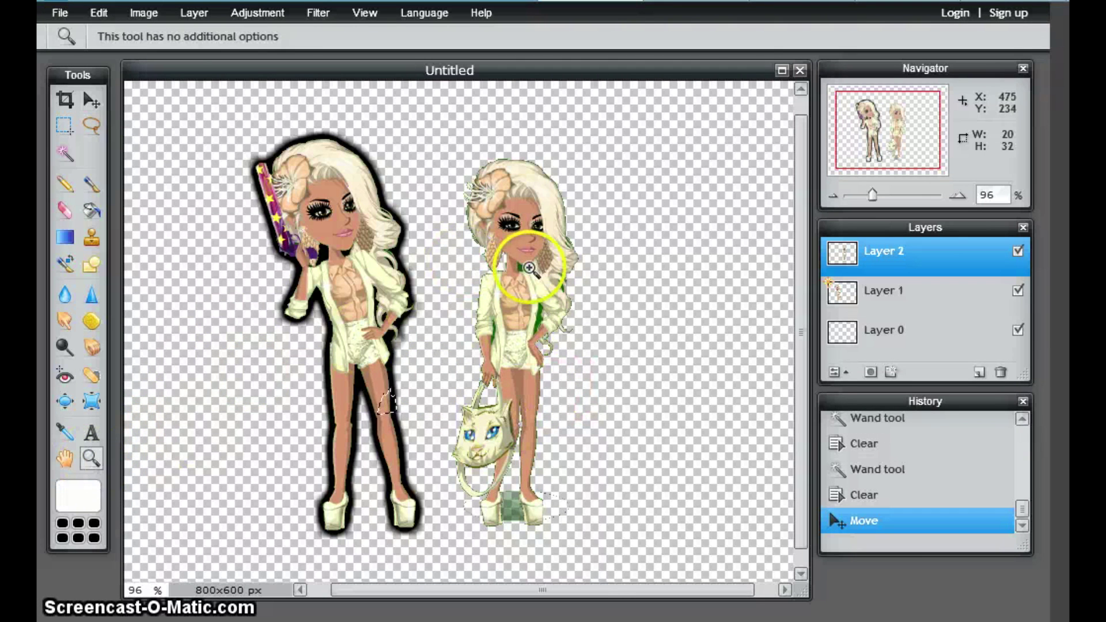
{"action": "left_click", "coordinate": [529, 268]}
{"action": "right_click", "coordinate": [458, 447]}
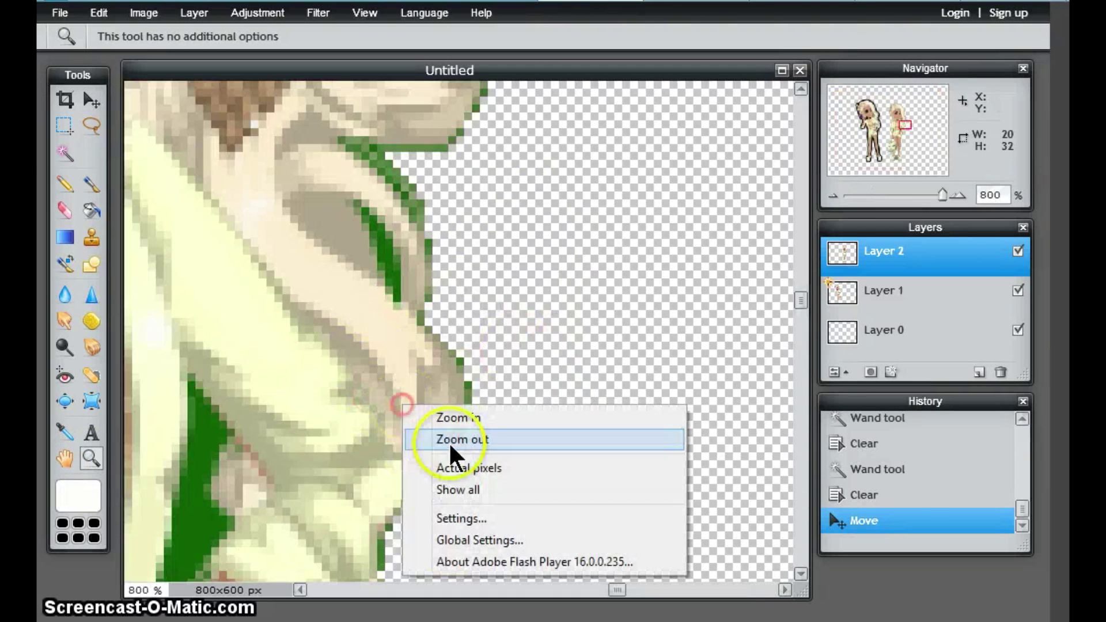
{"action": "left_click", "coordinate": [455, 443]}
{"action": "right_click", "coordinate": [374, 410]}
{"action": "left_click", "coordinate": [415, 439]}
{"action": "right_click", "coordinate": [404, 420]}
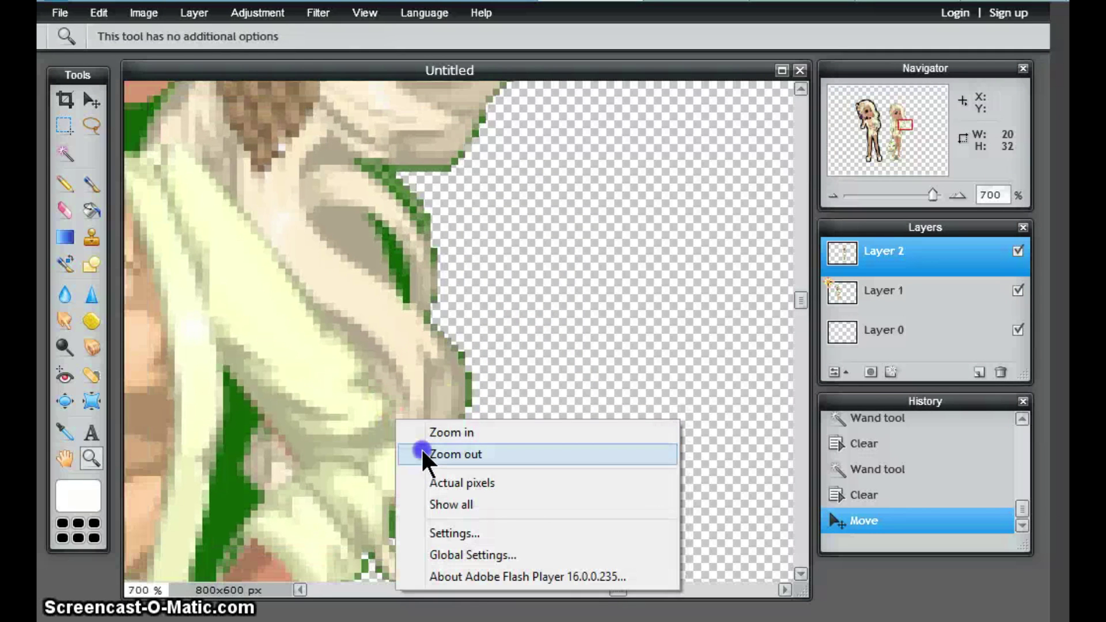
{"action": "left_click", "coordinate": [432, 454]}
{"action": "right_click", "coordinate": [386, 405]}
{"action": "left_click", "coordinate": [432, 456]}
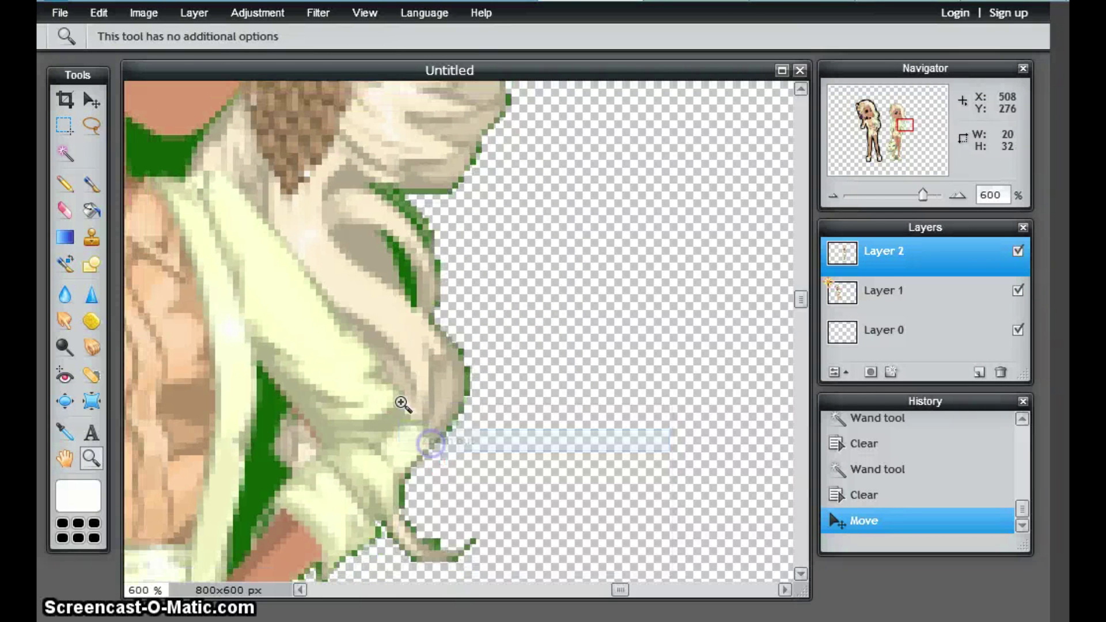
{"action": "right_click", "coordinate": [403, 403]}
{"action": "left_click", "coordinate": [451, 441]}
{"action": "right_click", "coordinate": [395, 403]}
{"action": "left_click", "coordinate": [458, 431]}
{"action": "right_click", "coordinate": [394, 397]}
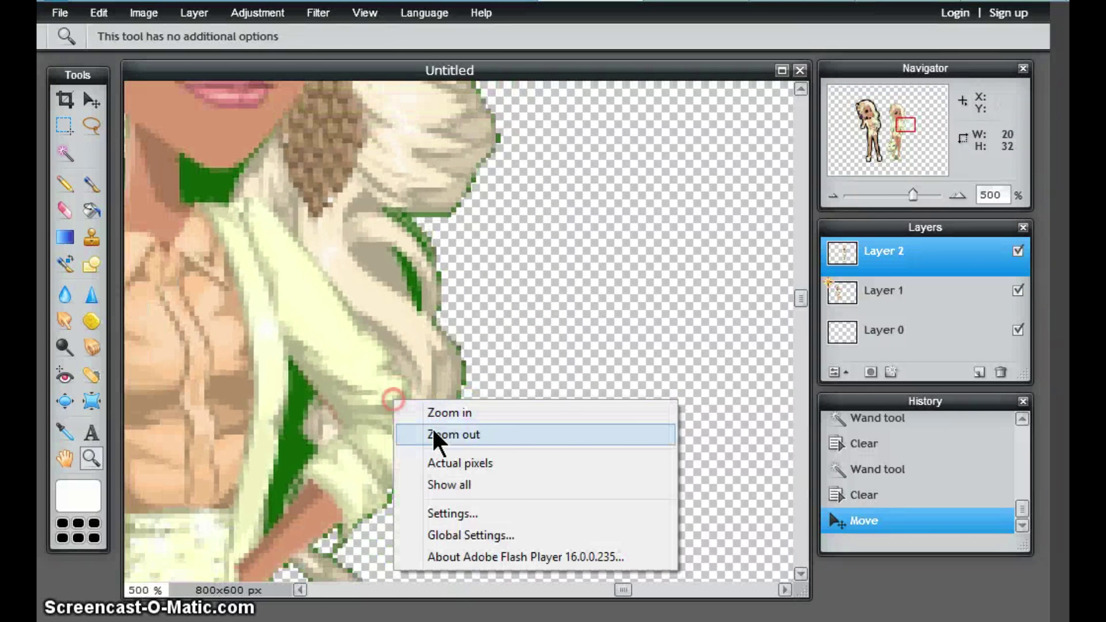
{"action": "left_click", "coordinate": [435, 440]}
{"action": "right_click", "coordinate": [349, 399]}
{"action": "left_click", "coordinate": [435, 438]}
{"action": "right_click", "coordinate": [337, 367]}
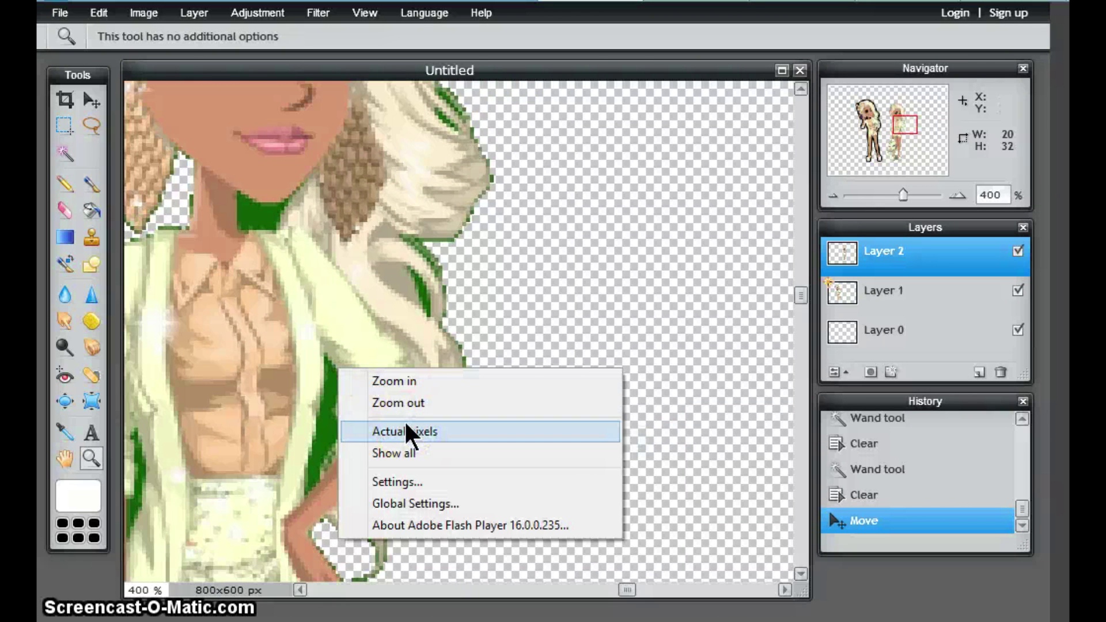
{"action": "left_click", "coordinate": [403, 403]}
{"action": "left_click", "coordinate": [65, 161]}
{"action": "left_click", "coordinate": [284, 226]}
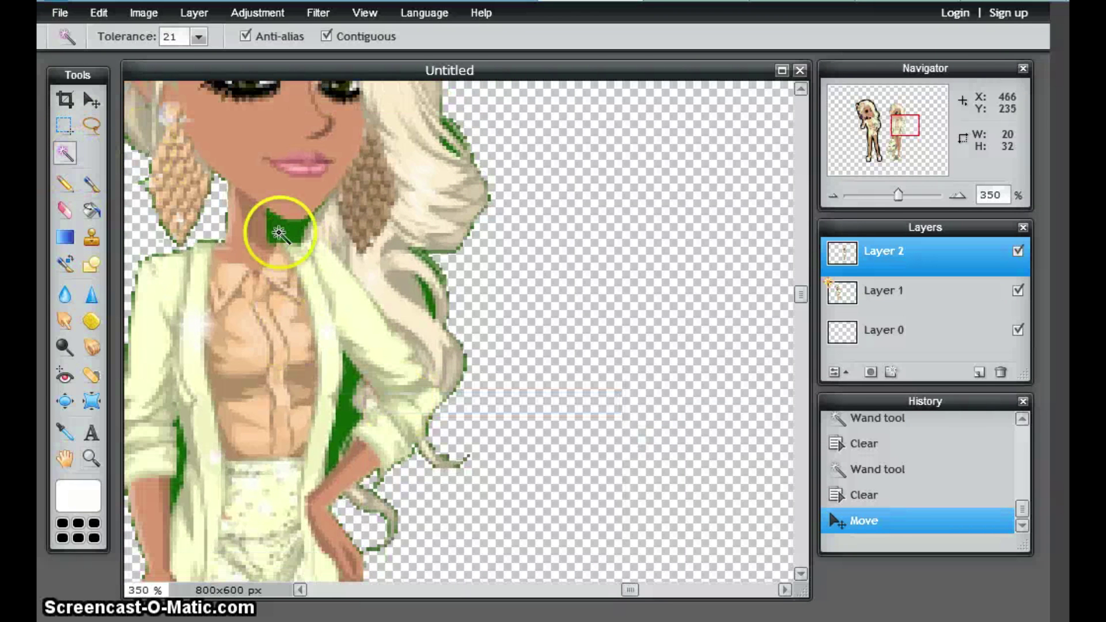
{"action": "key", "text": "Delete"}
{"action": "left_click", "coordinate": [352, 426]}
{"action": "key", "text": "Delete"}
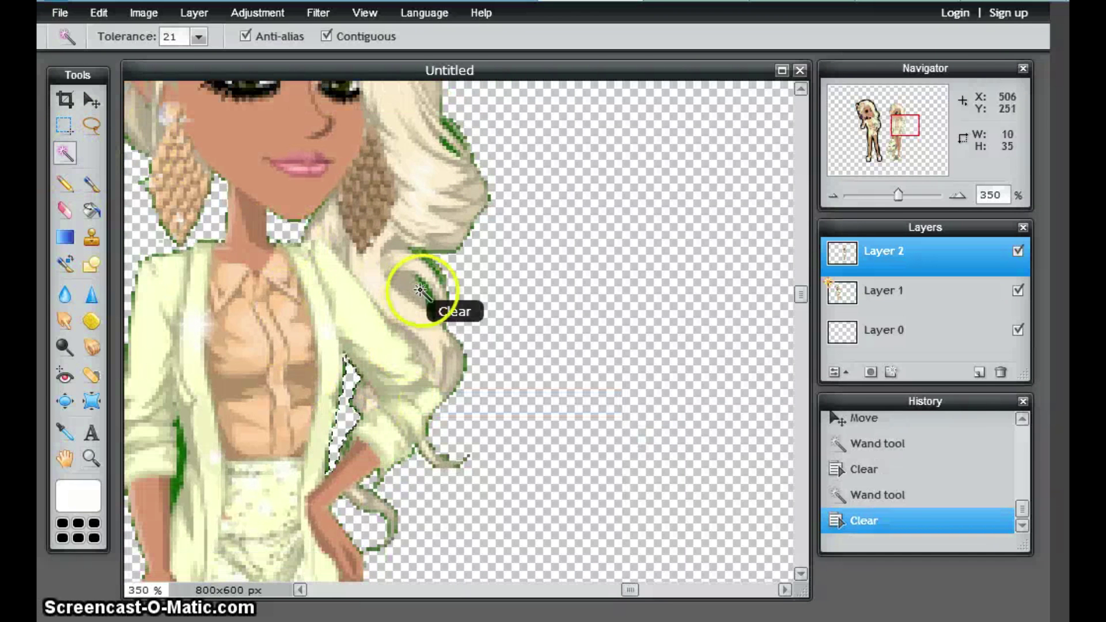
- Clear the green gap inside the second character's hair curl and the strip between her other sleeve and the jacket
{"action": "left_click", "coordinate": [425, 288]}
{"action": "key", "text": "Delete"}
{"action": "left_click", "coordinate": [177, 494]}
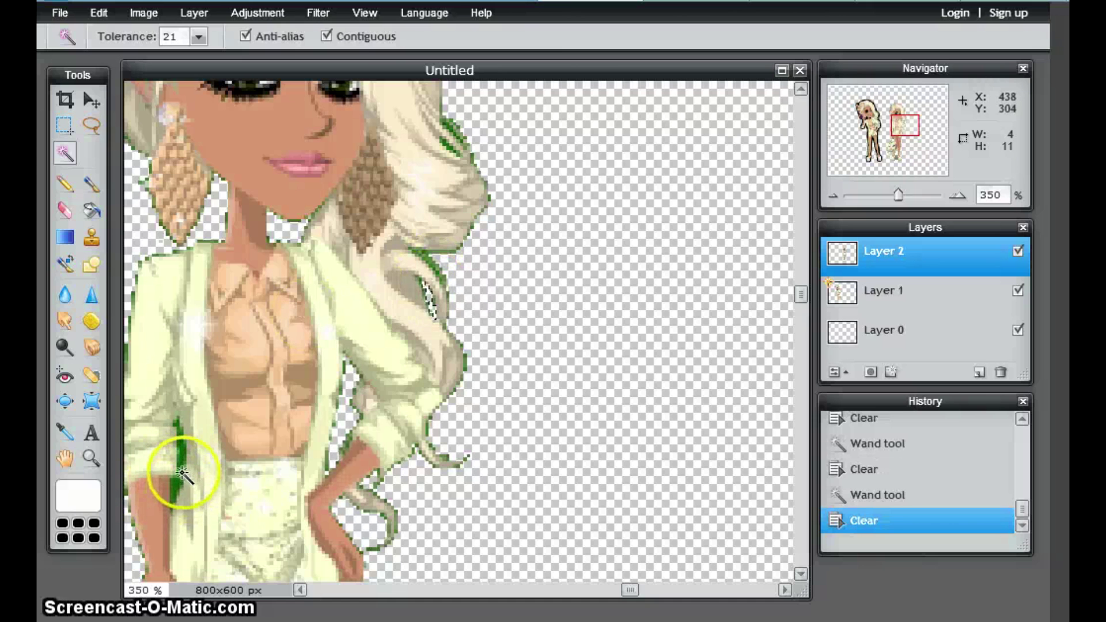
{"action": "key", "text": "Delete"}
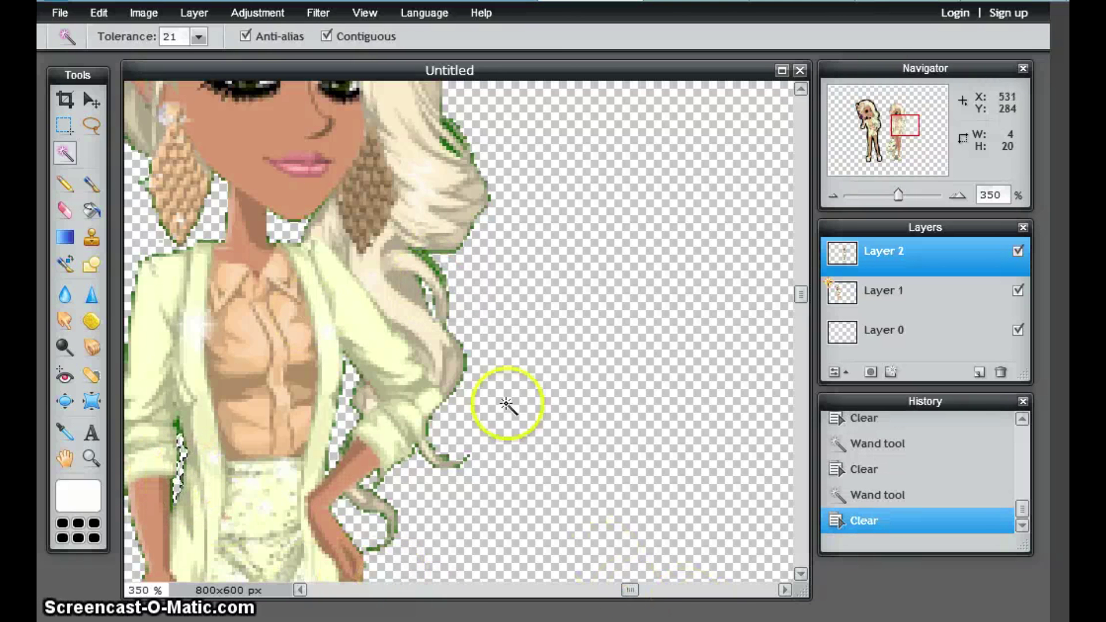
- Clear the two small green patches along the outer edge of the second character's hair, level with her face
{"action": "scroll", "coordinate": [479, 293], "scroll_direction": "up", "scroll_amount": 1}
{"action": "left_click", "coordinate": [448, 109]}
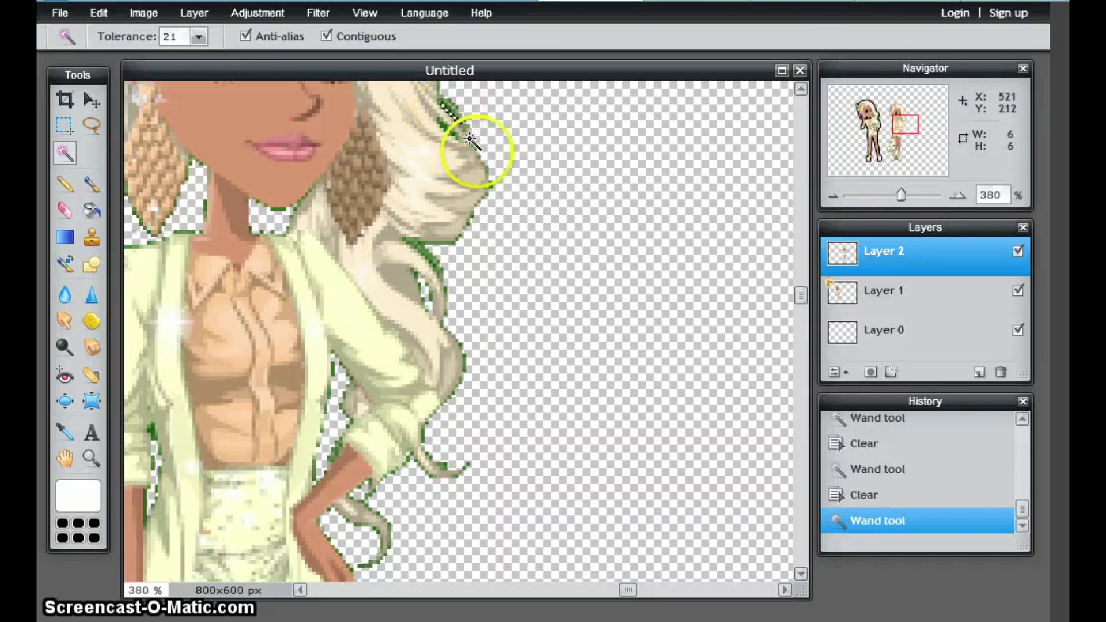
{"action": "key", "text": "Delete"}
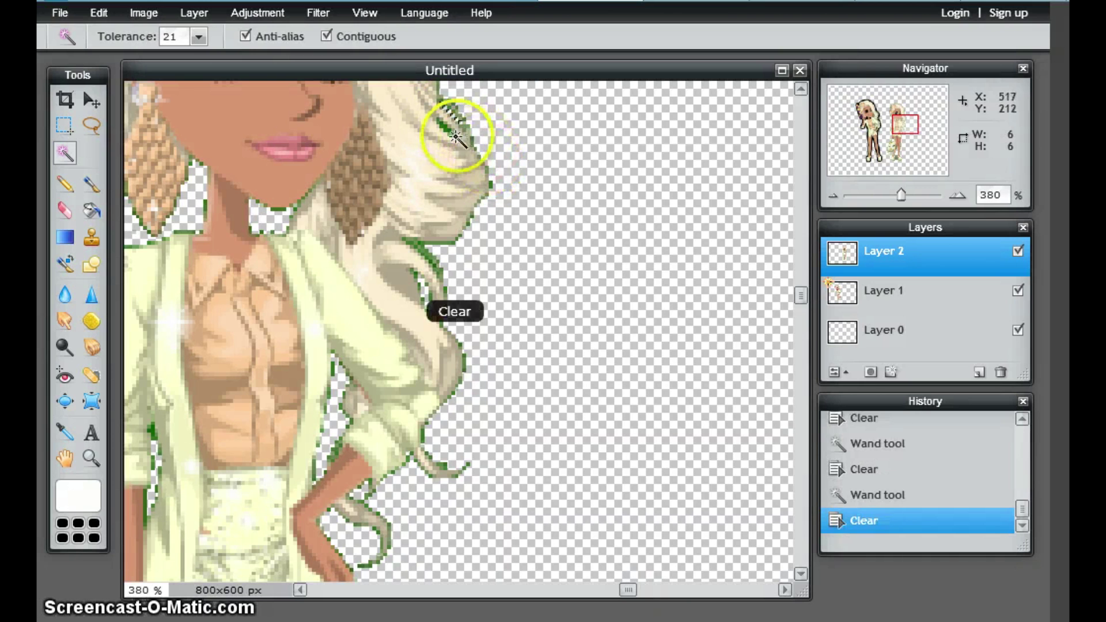
{"action": "left_click", "coordinate": [448, 132]}
{"action": "key", "text": "Delete"}
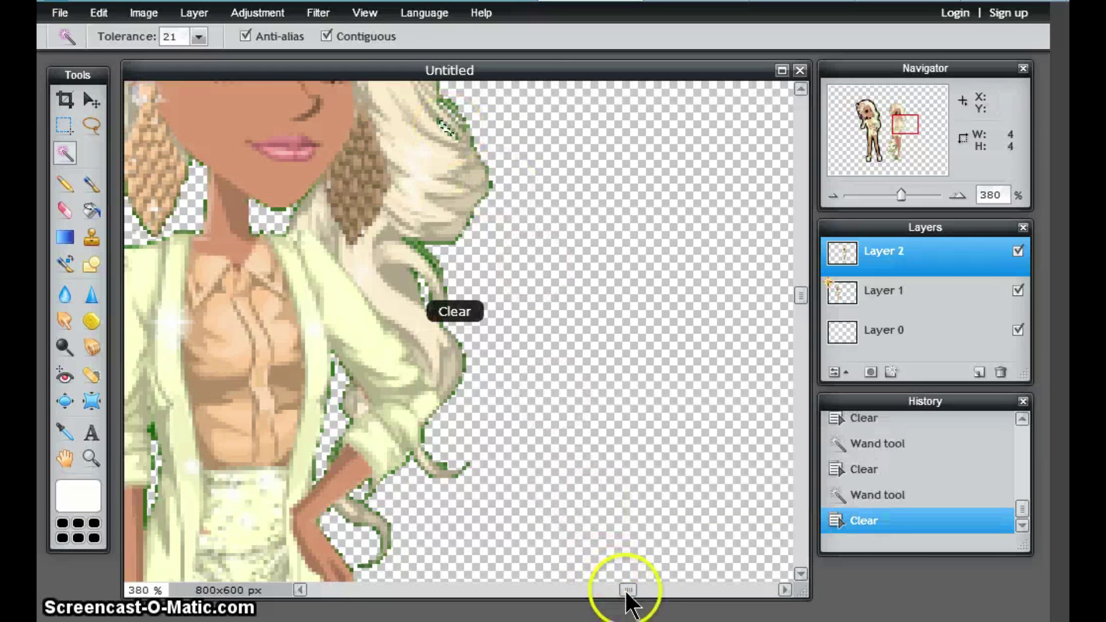
{"action": "left_click_drag", "start_coordinate": [628, 588], "coordinate": [563, 589]}
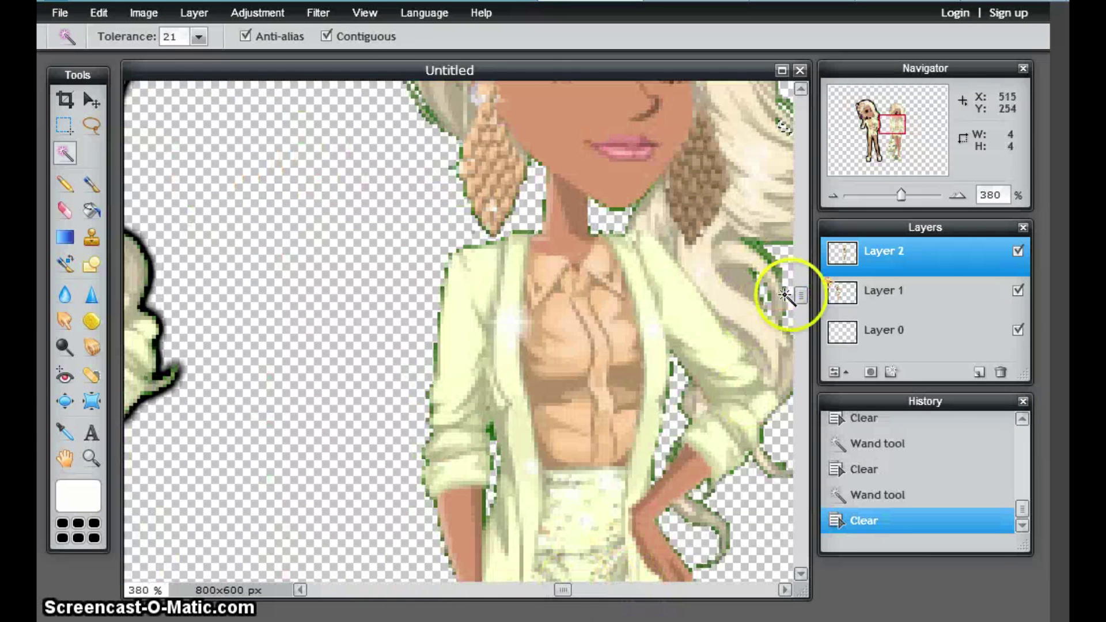
{"action": "left_click_drag", "start_coordinate": [801, 296], "coordinate": [857, 539]}
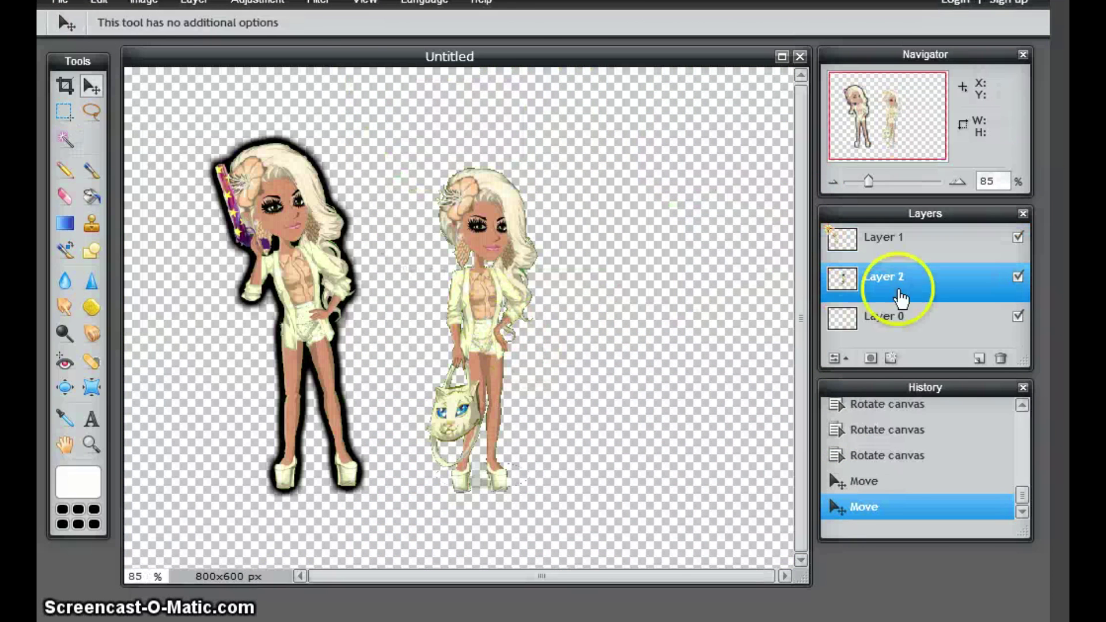
- Add an outer glow layer style to Layer 2 and set its color to black
{"action": "right_click", "coordinate": [902, 282]}
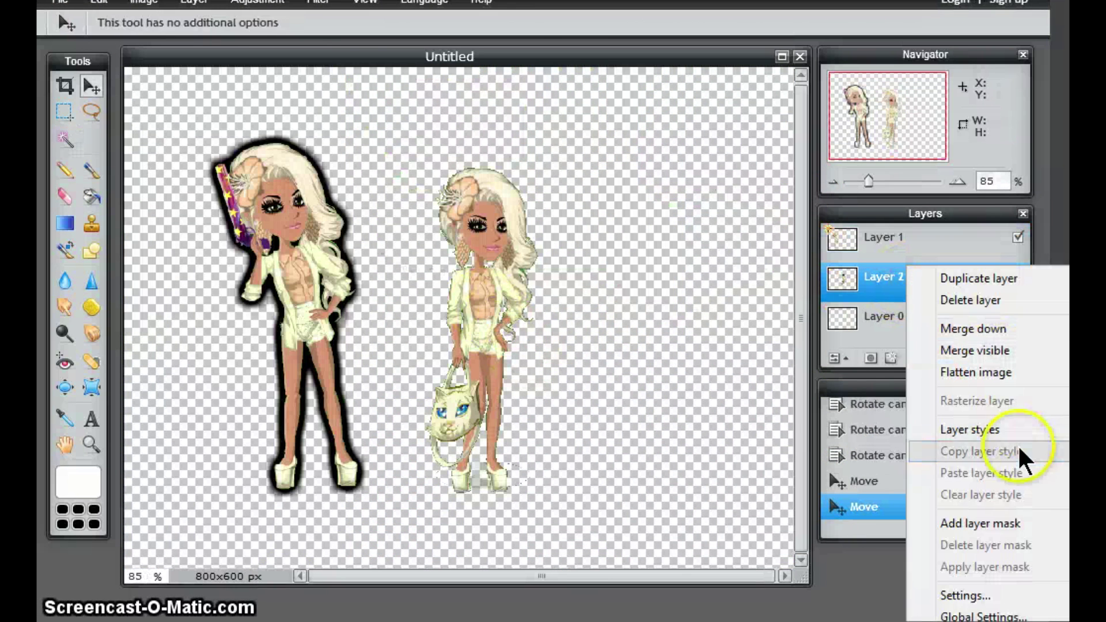
{"action": "left_click", "coordinate": [988, 432]}
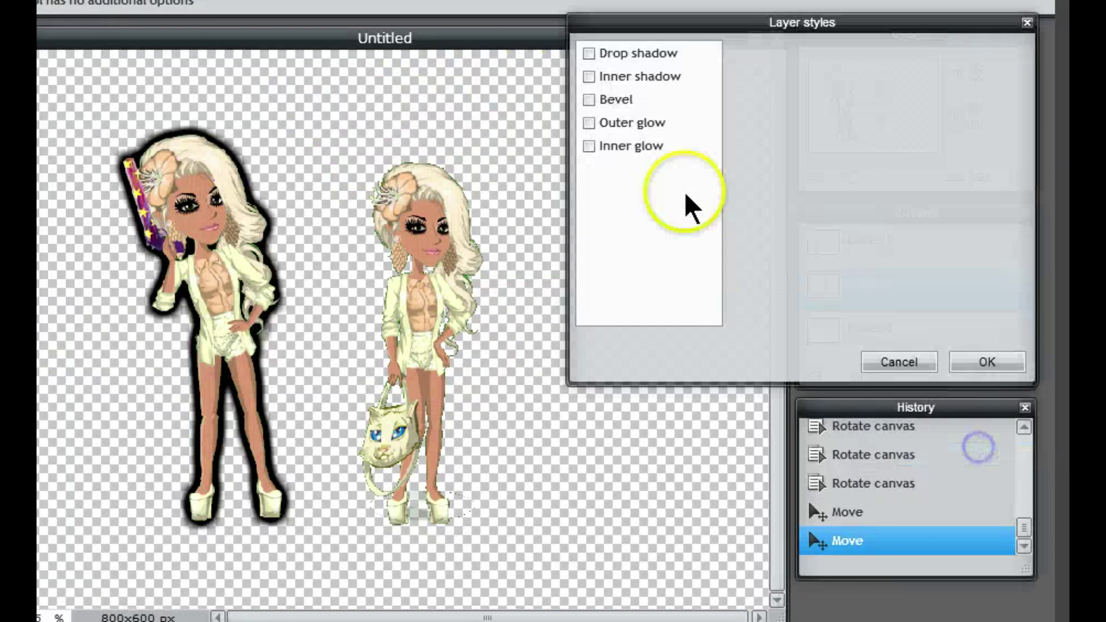
{"action": "left_click", "coordinate": [590, 123]}
{"action": "left_click", "coordinate": [662, 122]}
{"action": "left_click", "coordinate": [869, 156]}
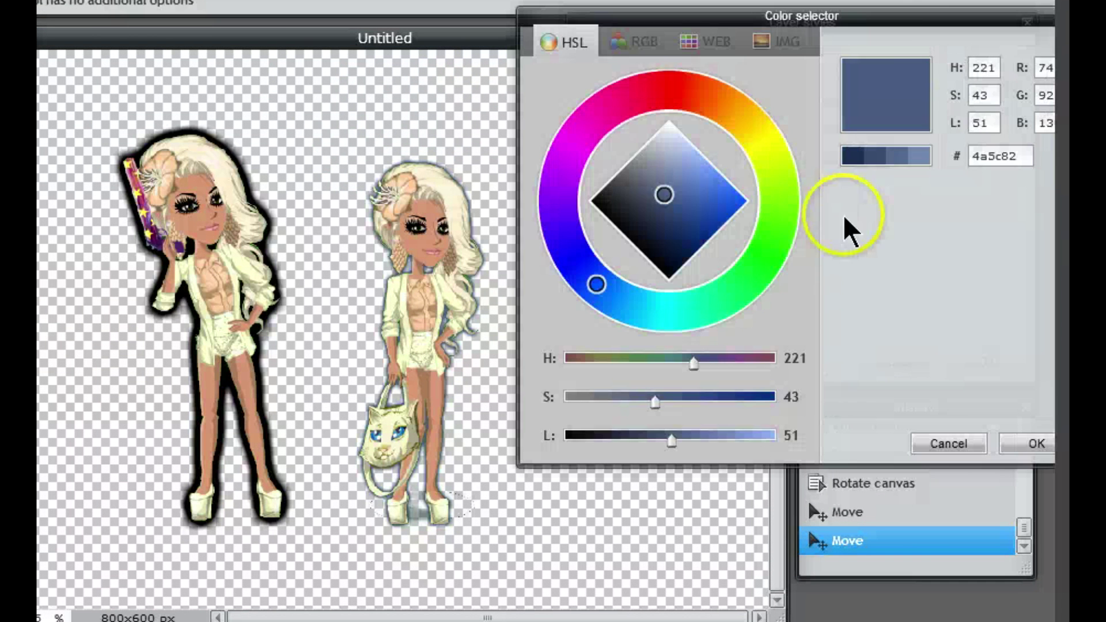
{"action": "left_click_drag", "start_coordinate": [664, 194], "coordinate": [686, 321]}
{"action": "left_click", "coordinate": [1031, 445]}
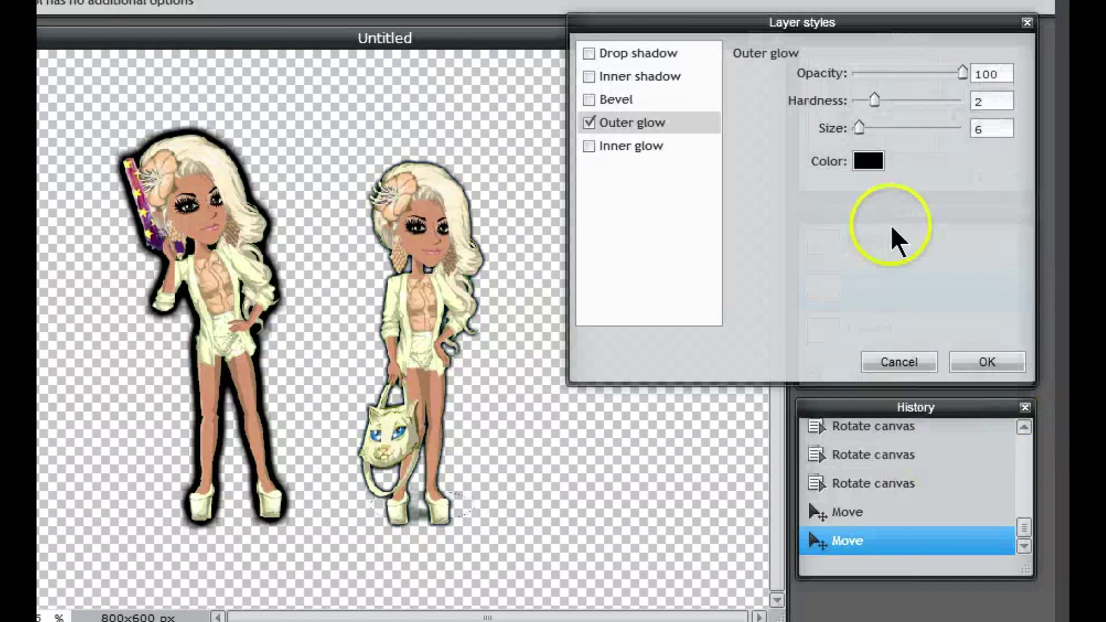
- Set Layer 2's outer glow to opacity 100, hardness 5 and size 20, and apply the layer style
{"action": "left_click_drag", "start_coordinate": [860, 127], "coordinate": [887, 112]}
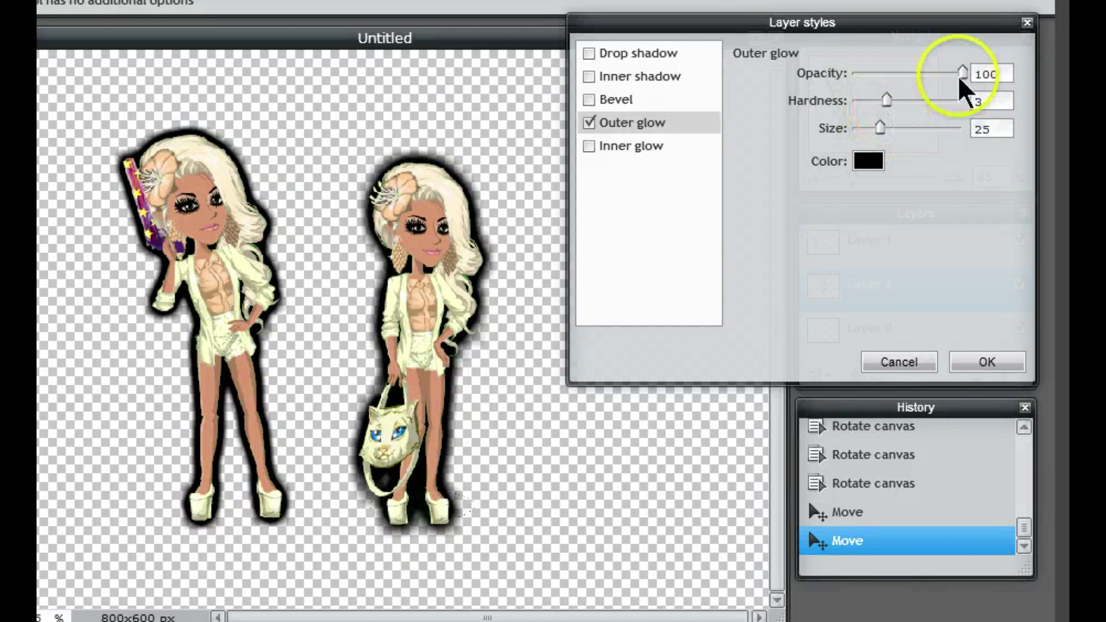
{"action": "mouse_move", "coordinate": [967, 79]}
{"action": "left_mouse_down"}
{"action": "mouse_move", "coordinate": [922, 81]}
{"action": "mouse_move", "coordinate": [951, 77]}
{"action": "left_mouse_up"}
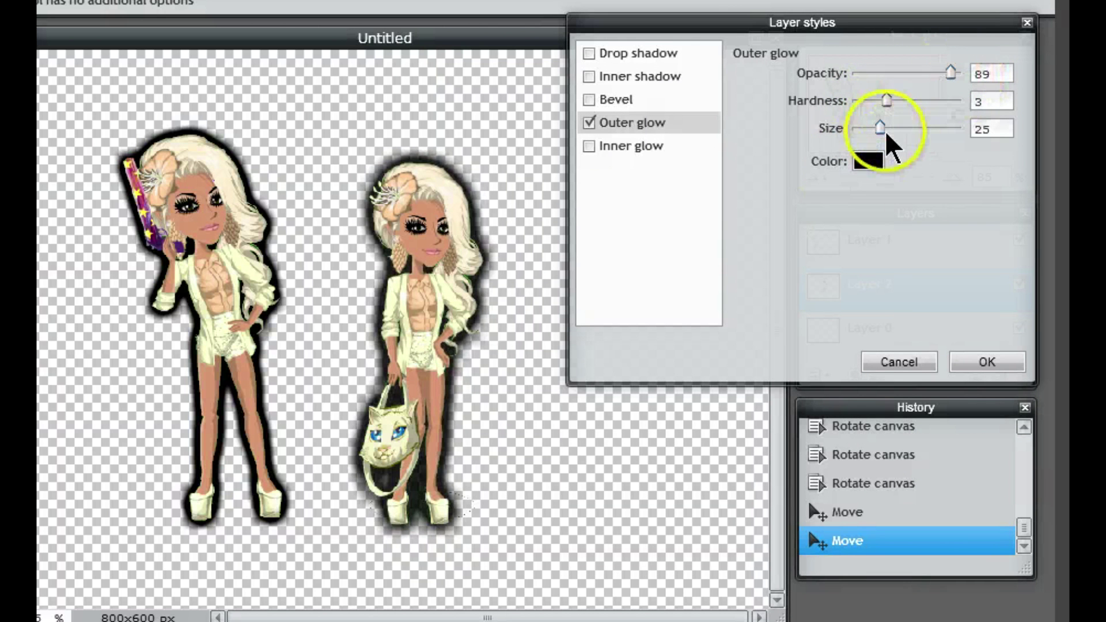
{"action": "mouse_move", "coordinate": [879, 128]}
{"action": "left_mouse_down"}
{"action": "mouse_move", "coordinate": [906, 104]}
{"action": "mouse_move", "coordinate": [875, 128]}
{"action": "left_mouse_up"}
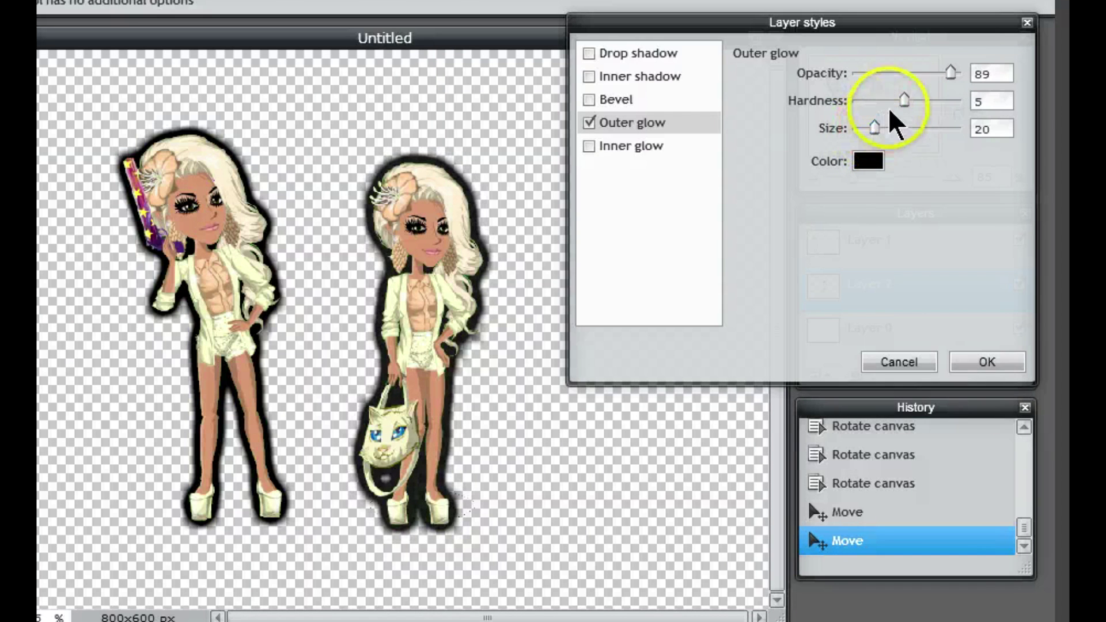
{"action": "left_click_drag", "start_coordinate": [955, 73], "coordinate": [989, 72]}
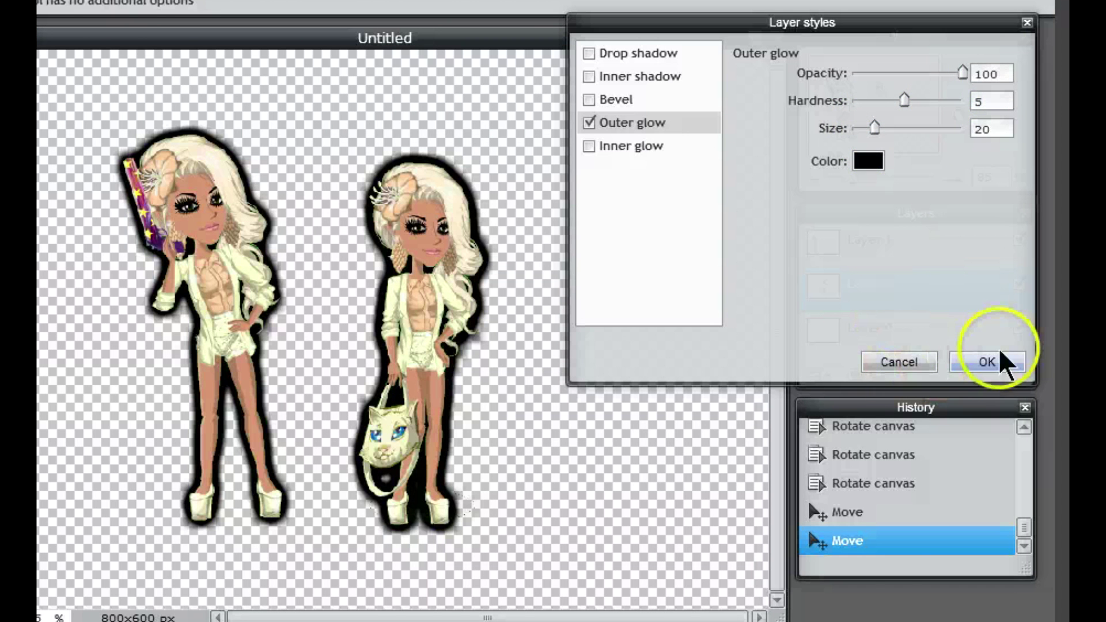
{"action": "left_click", "coordinate": [986, 362]}
- Move the second character closer to the first one so they stand side by side
{"action": "left_click_drag", "start_coordinate": [414, 306], "coordinate": [387, 296]}
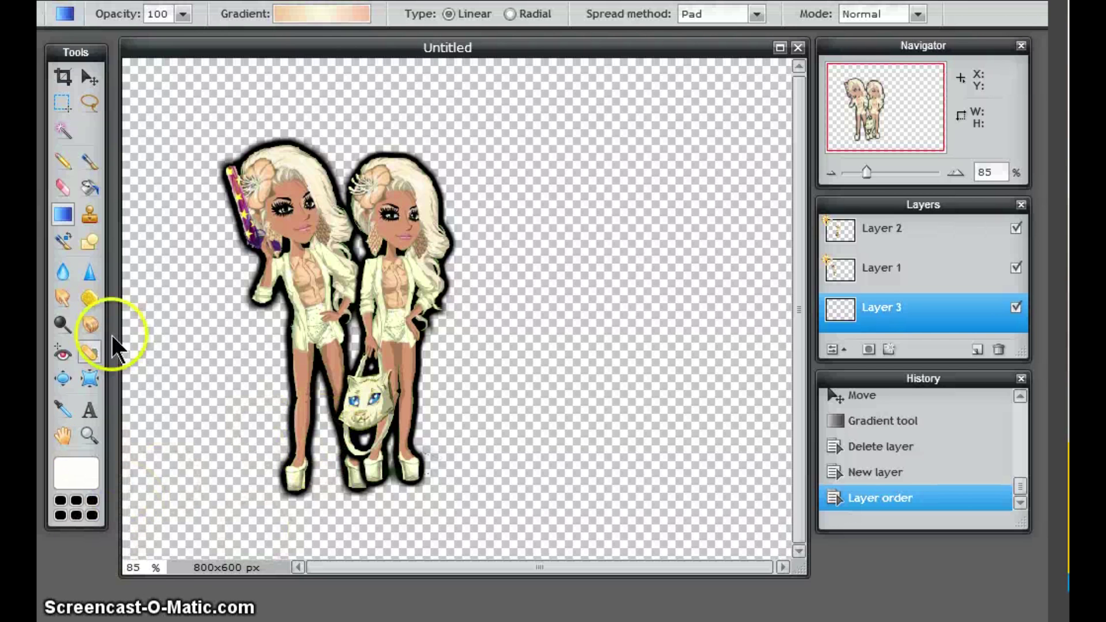
- Fill Layer 3 with the peach-and-cream linear gradient, running diagonally from the canvas's upper-right area to its lower-left area
{"action": "left_click_drag", "start_coordinate": [761, 100], "coordinate": [173, 511]}
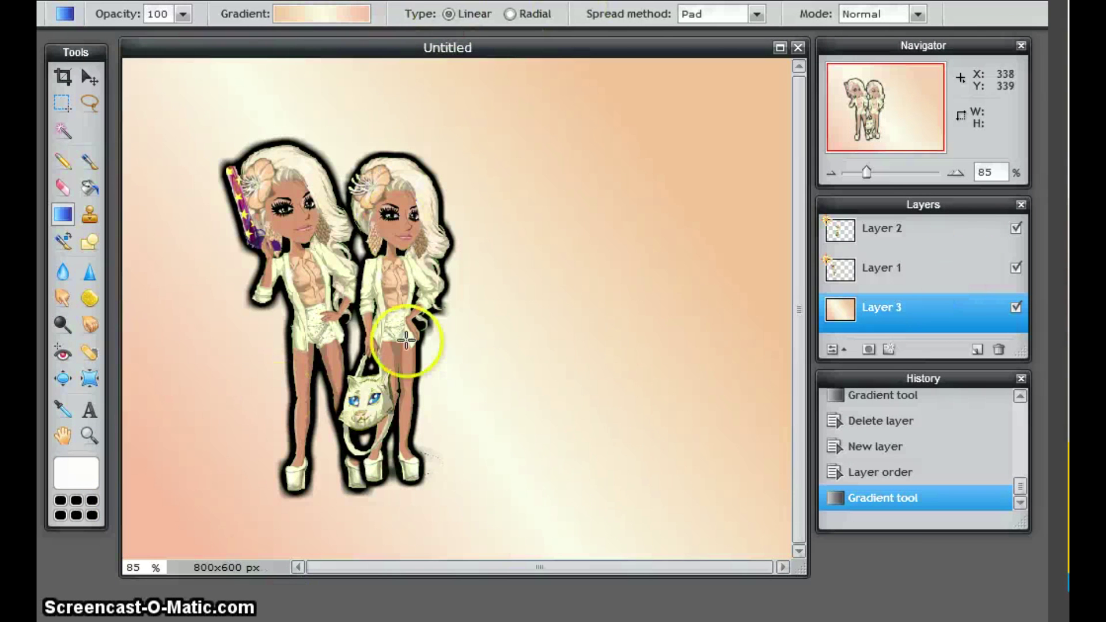